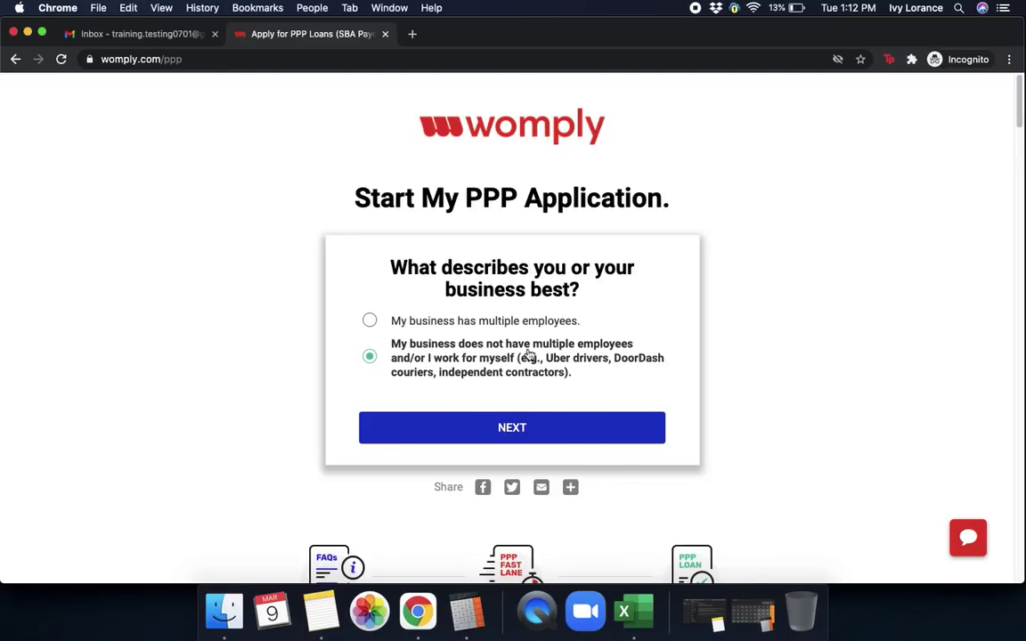
# - Continue with the no-multiple-employees option to reach the Fast Lane eligibility checklist
pyautogui.click(480, 430)
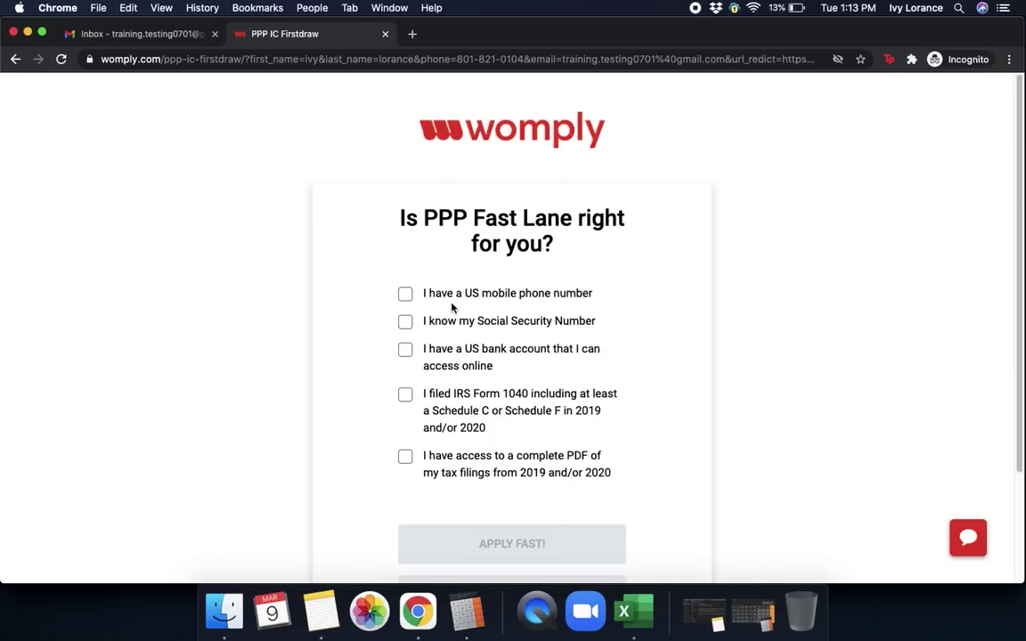
# - Tick the US mobile, SSN, online bank, Form 1040 and tax PDF requirements, then APPLY FAST!
pyautogui.scroll(-2, 1013, 351)
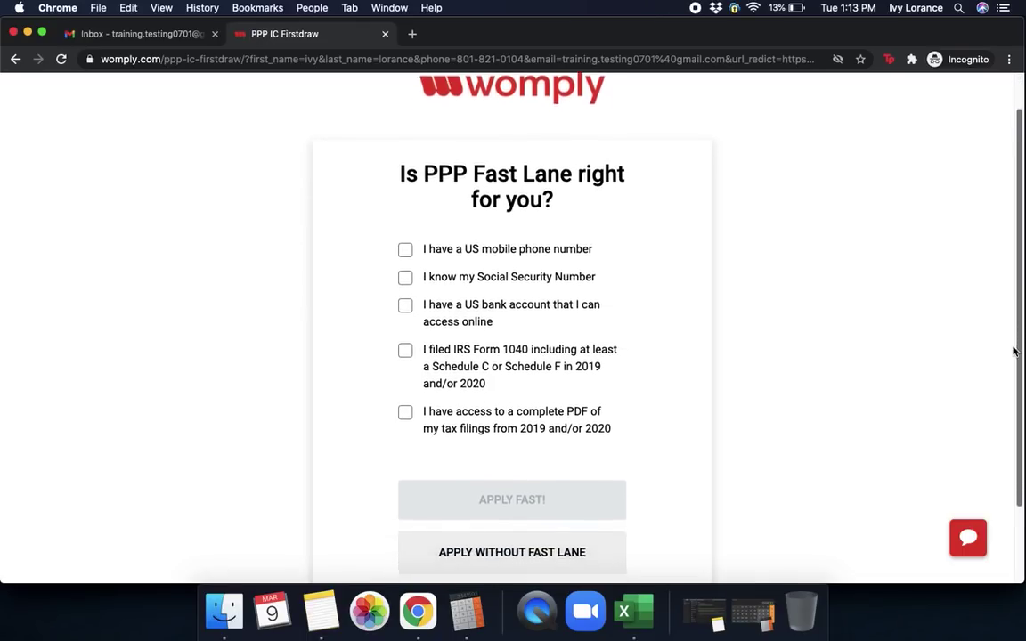
pyautogui.scroll(-1, 1014, 351)
pyautogui.click(407, 200)
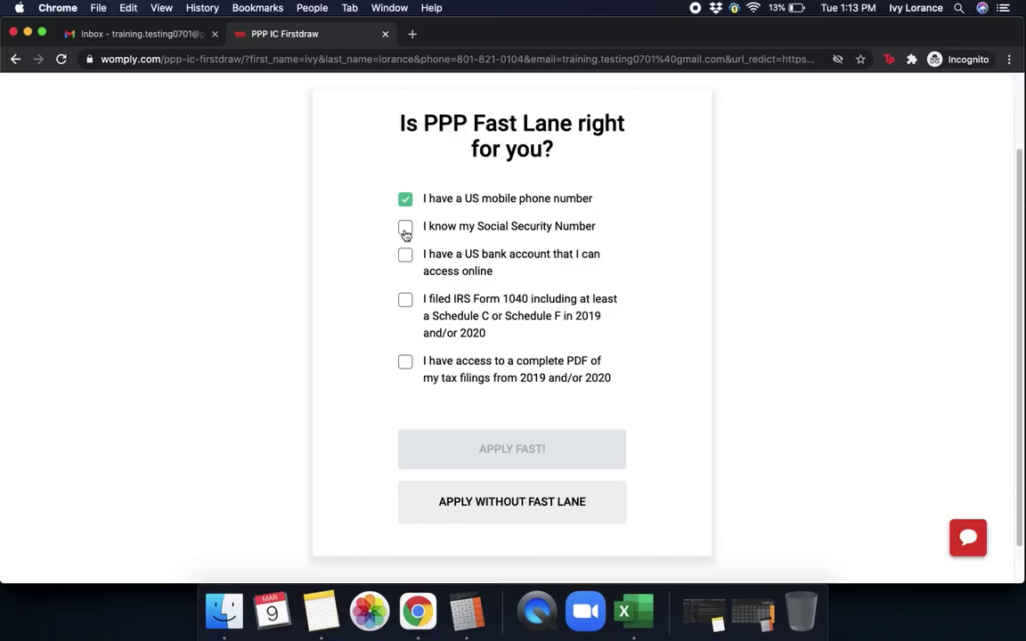
pyautogui.click(406, 230)
pyautogui.click(406, 258)
pyautogui.click(406, 300)
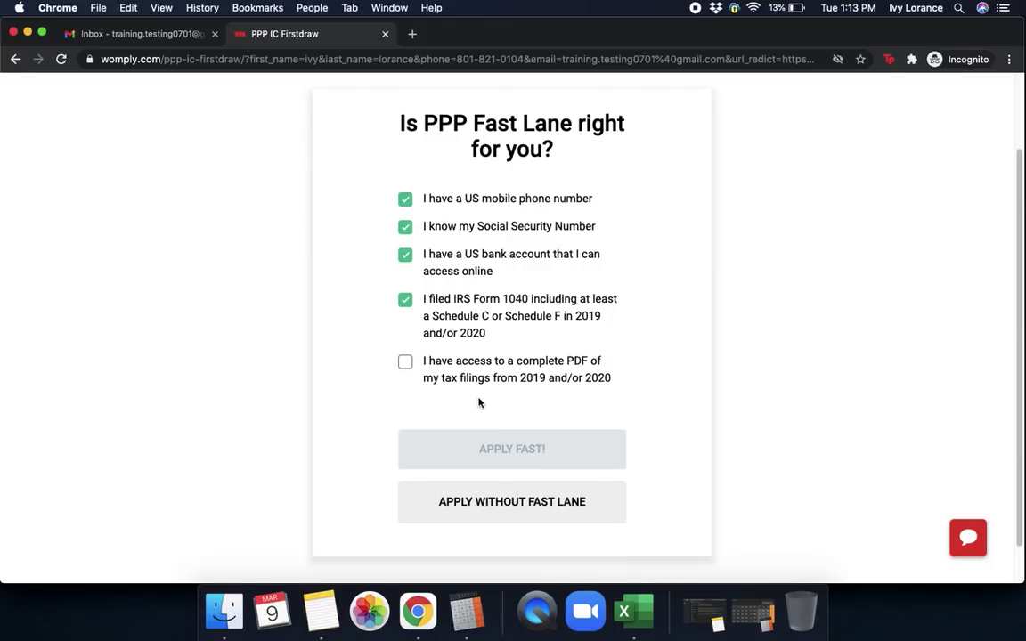
pyautogui.click(407, 362)
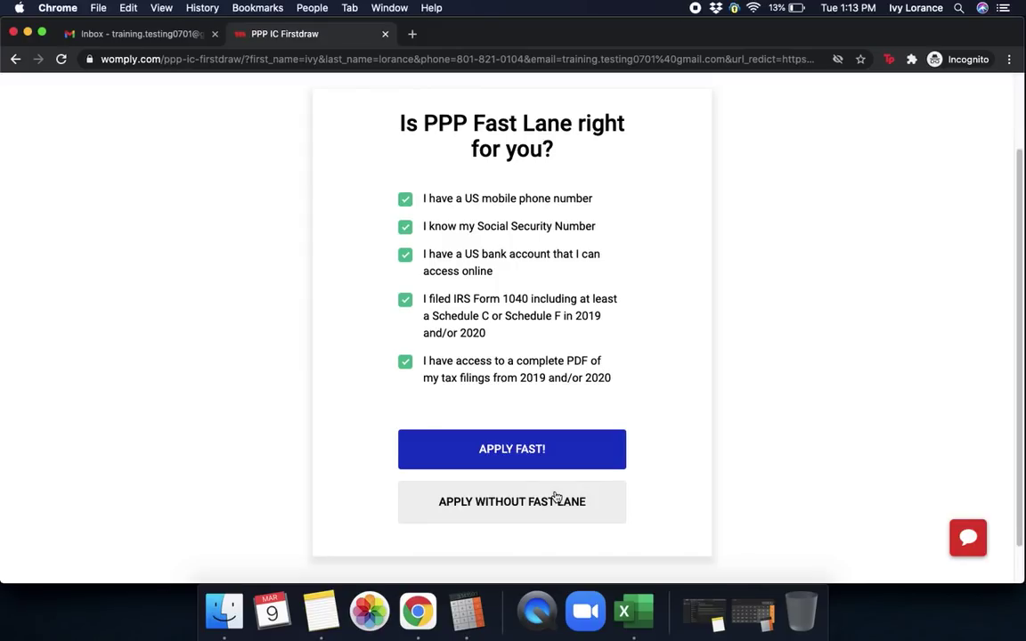
pyautogui.click(572, 461)
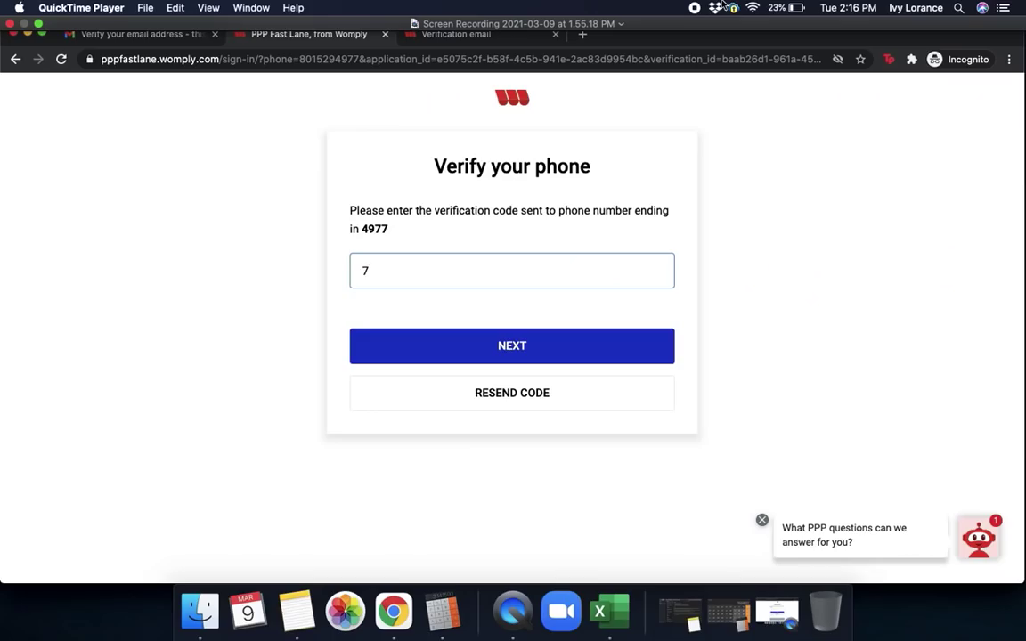
# - Submit the texted phone code, then continue past Phone number verified and What to expect
pyautogui.click(554, 356)
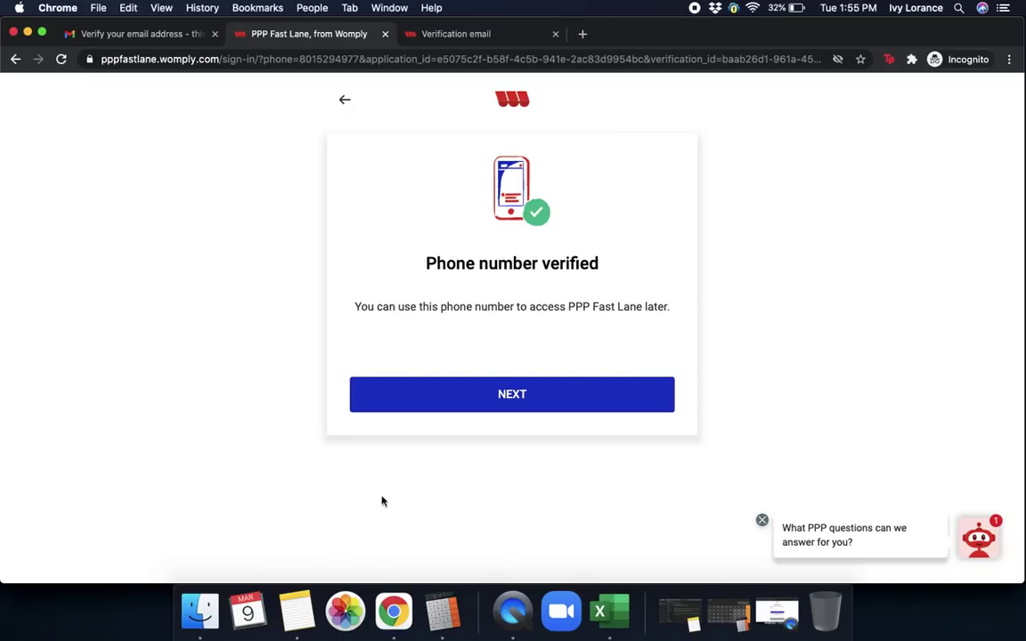
pyautogui.click(469, 408)
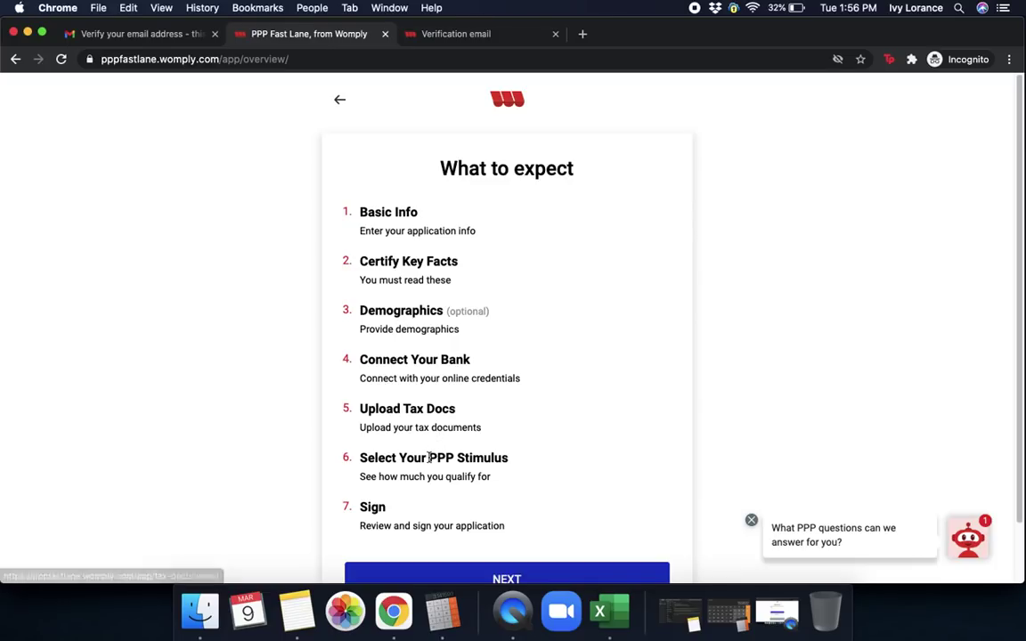
pyautogui.click(380, 570)
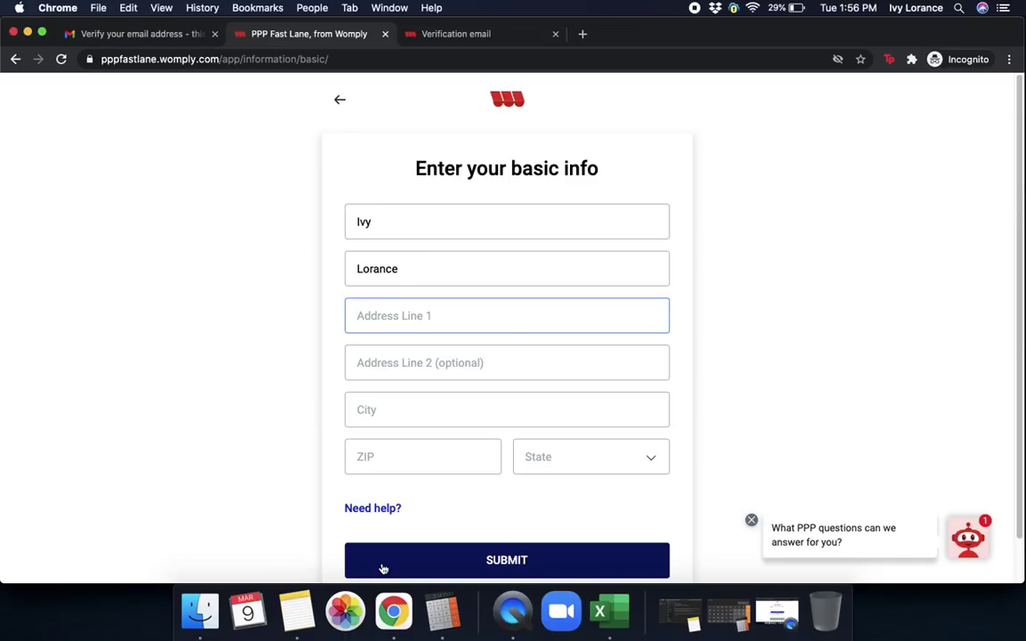
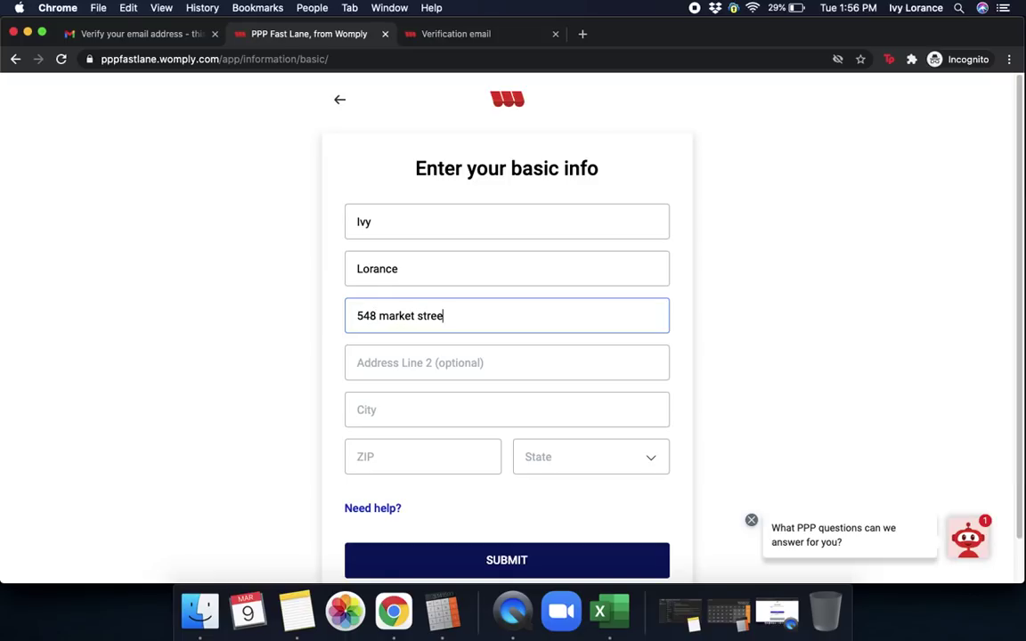
# - Enter the street address, city and ZIP, choose California as state, and submit
pyautogui.click(404, 416)
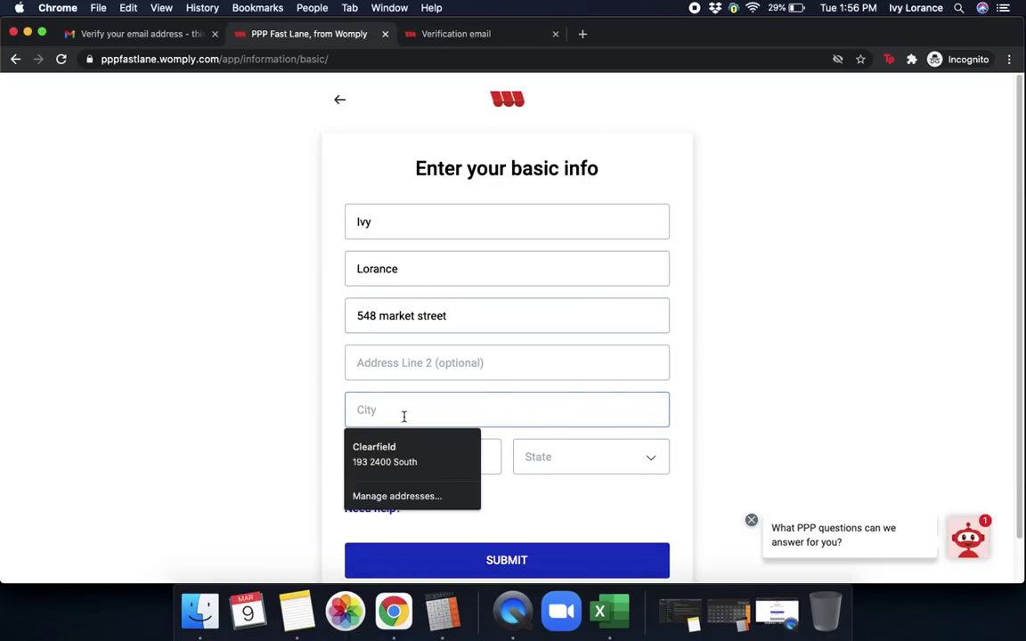
pyautogui.write('san francisco')
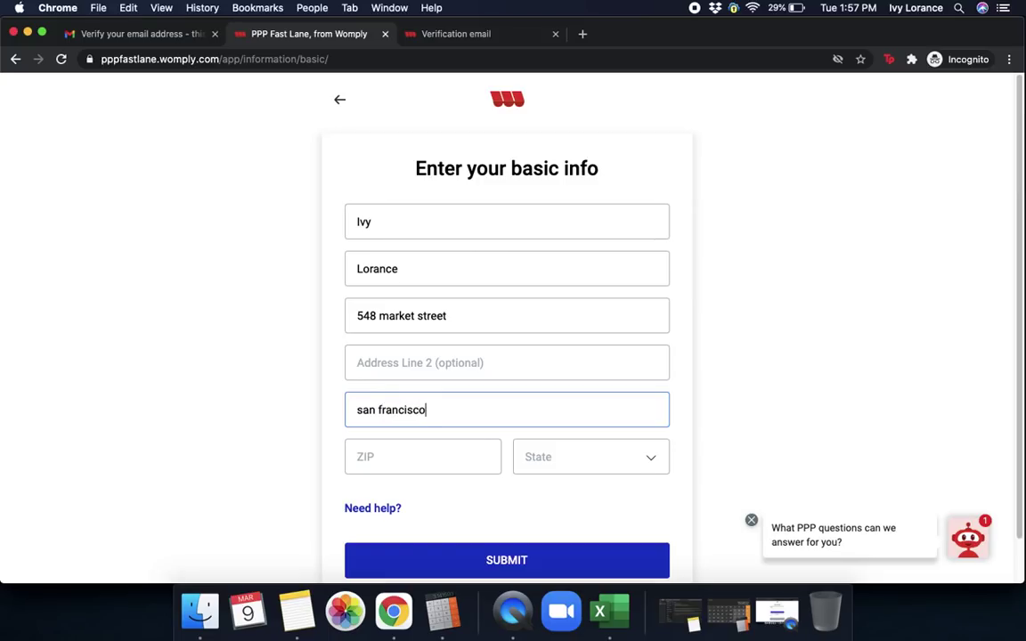
pyautogui.click(383, 452)
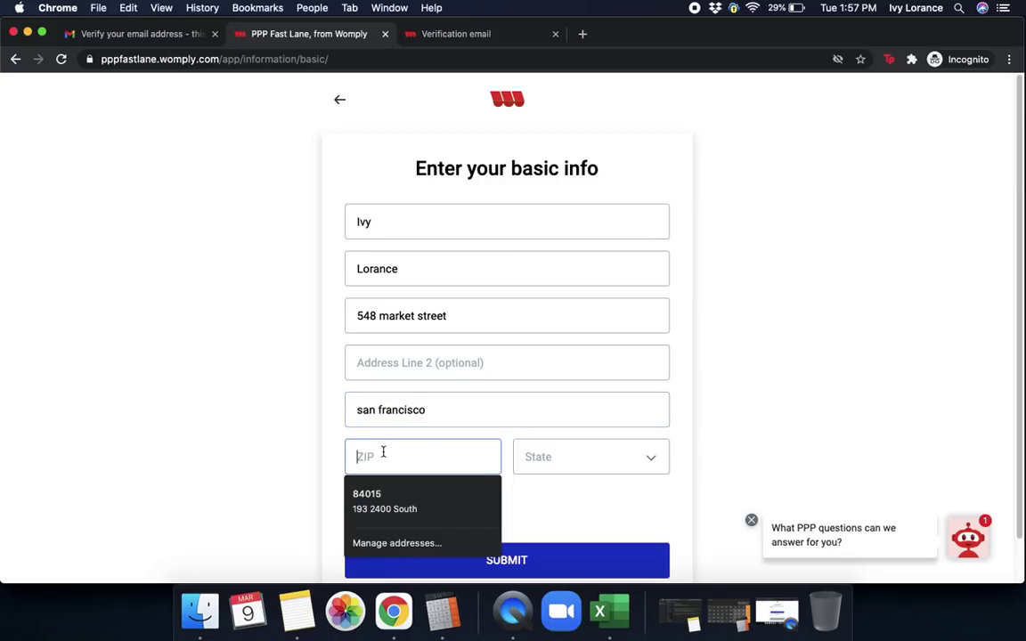
pyautogui.write('94104')
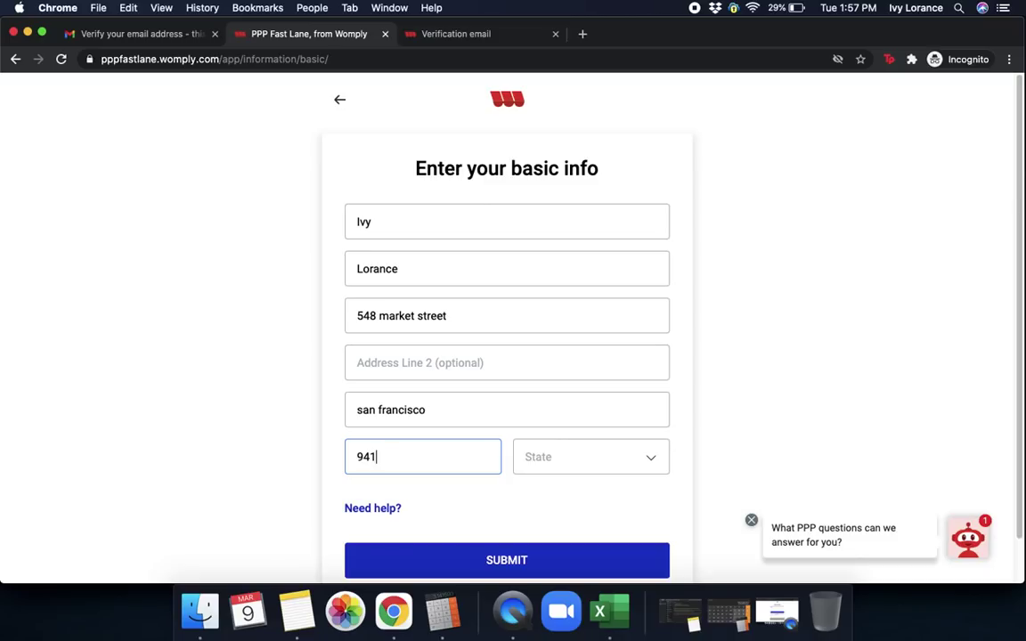
pyautogui.click(555, 458)
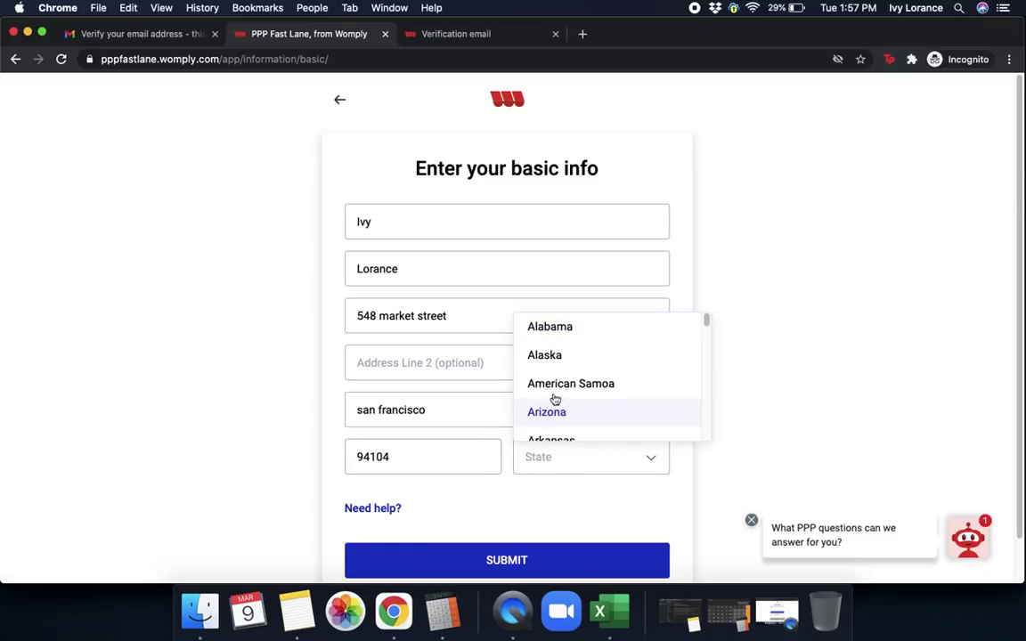
pyautogui.moveTo(708, 320); pyautogui.dragTo(708, 329)
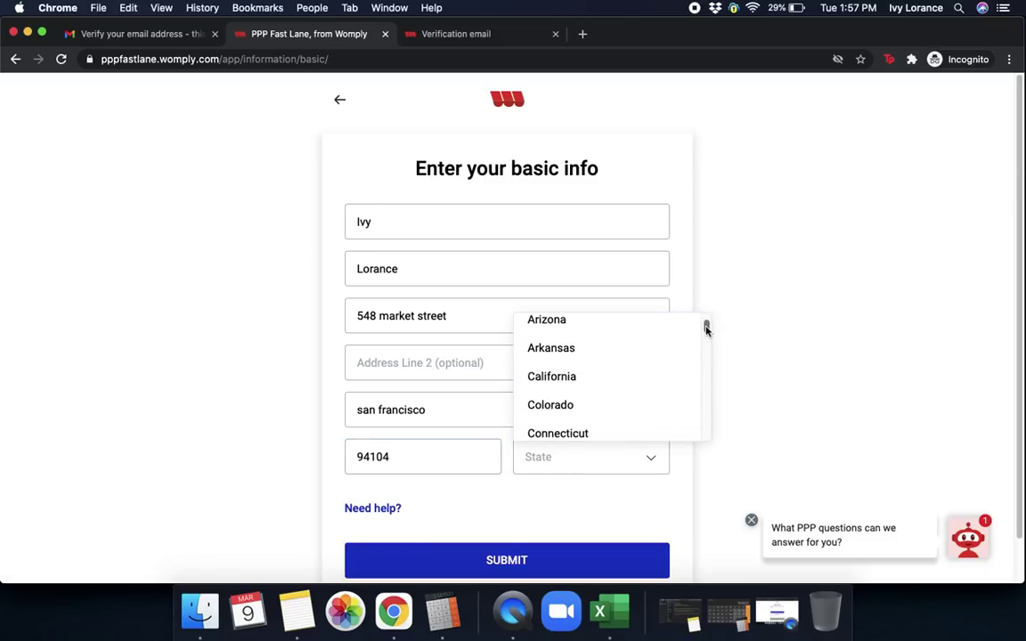
pyautogui.click(641, 373)
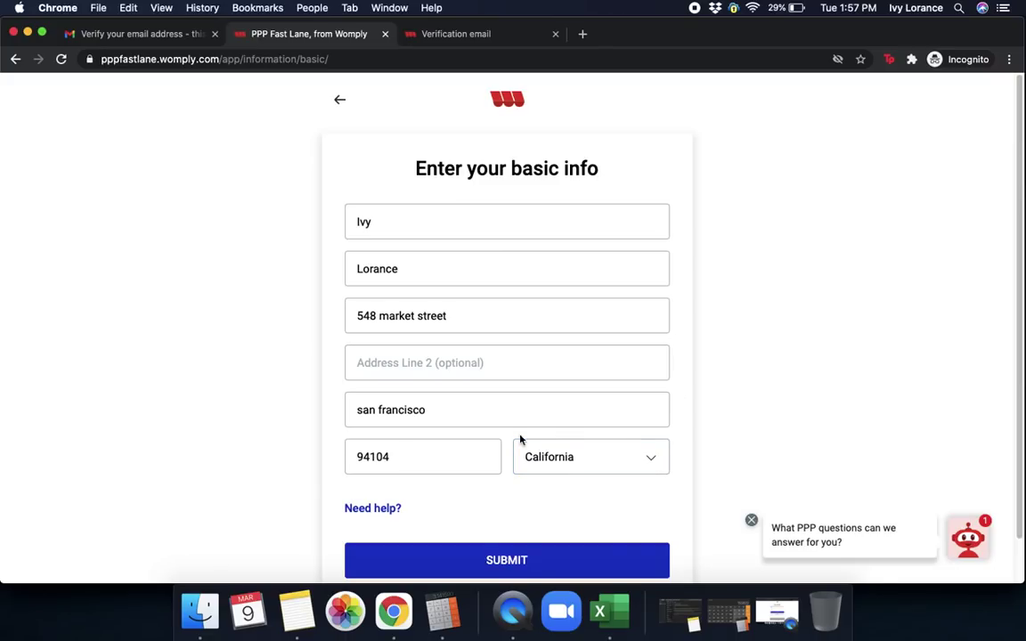
pyautogui.click(514, 558)
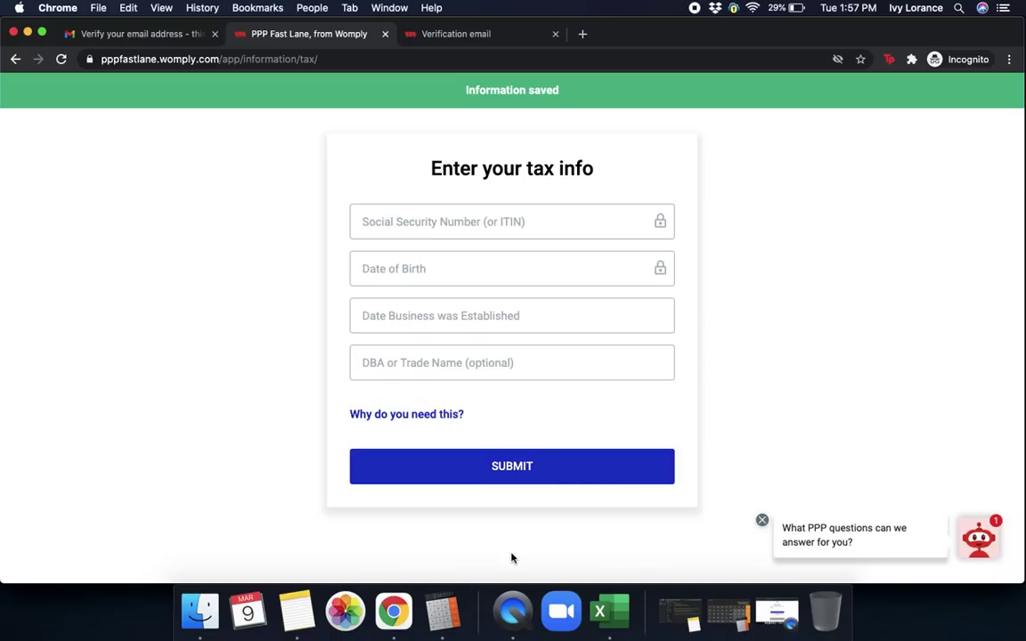
# - Enter the SSN, date of birth and business start date 02/01/2012, then submit
pyautogui.click(456, 233)
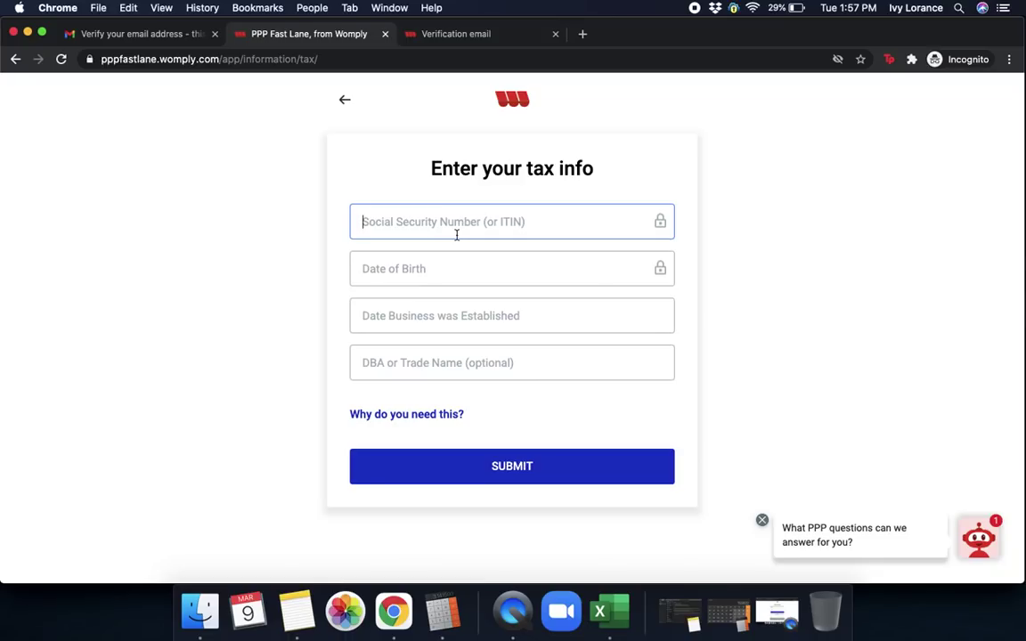
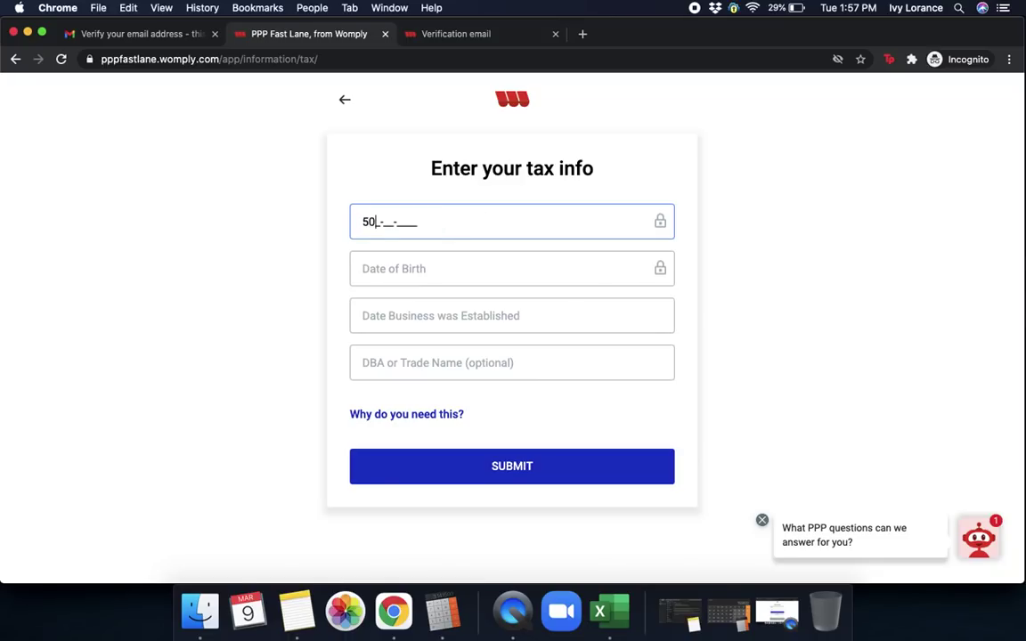
pyautogui.click(512, 268)
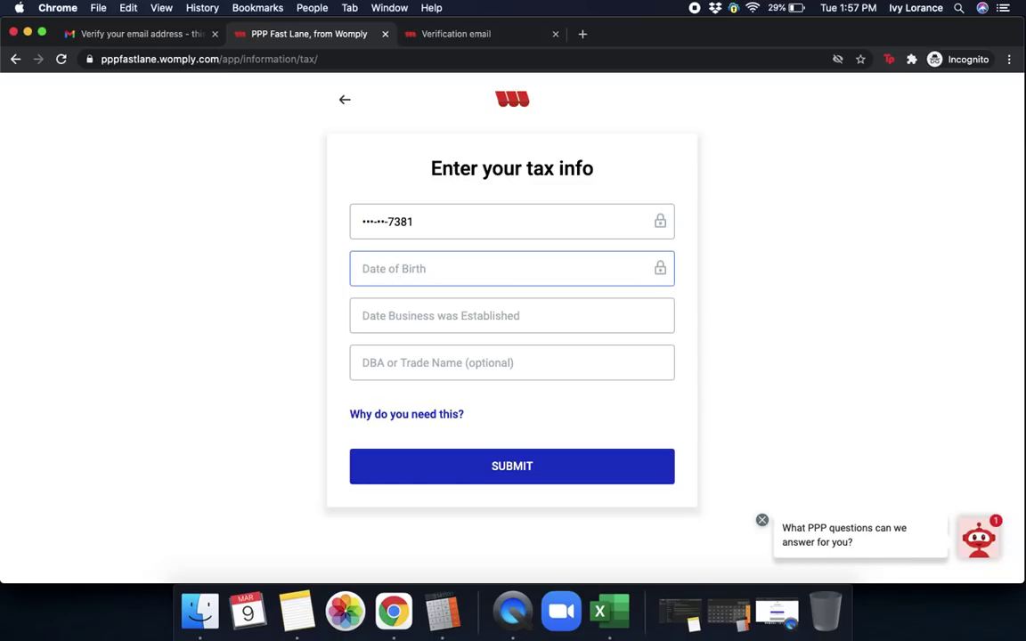
pyautogui.click(522, 308)
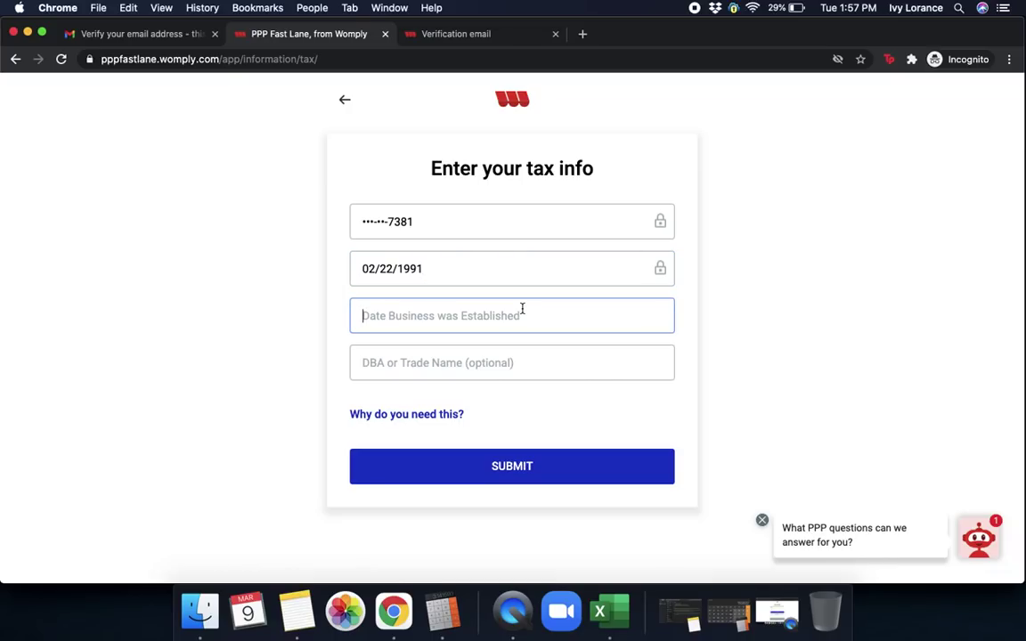
pyautogui.write('0201')
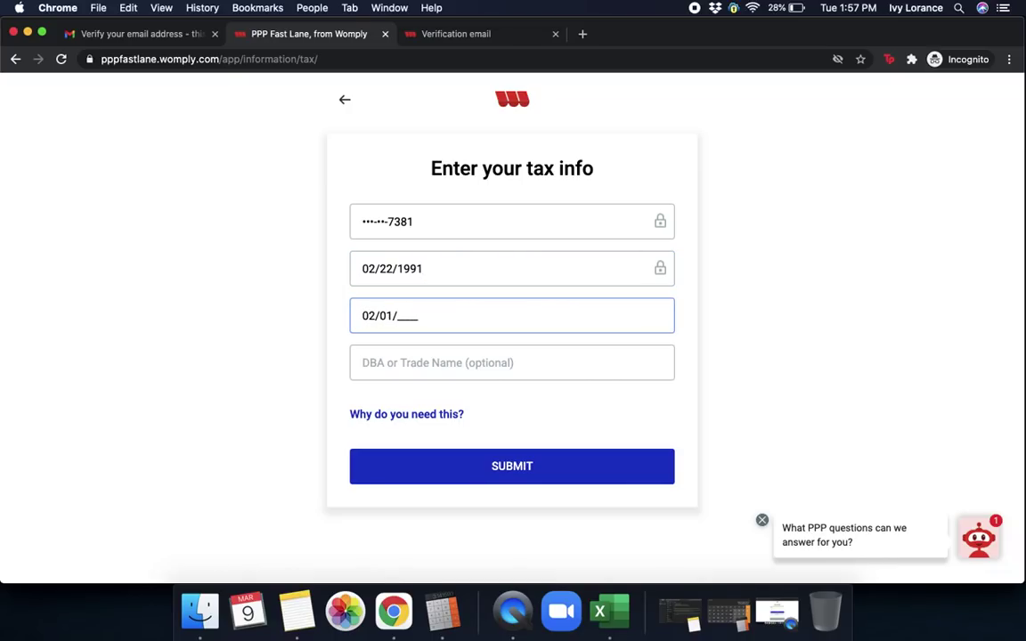
pyautogui.write('1')
pyautogui.press('BackSpace')
pyautogui.write('2012')
pyautogui.click(465, 466)
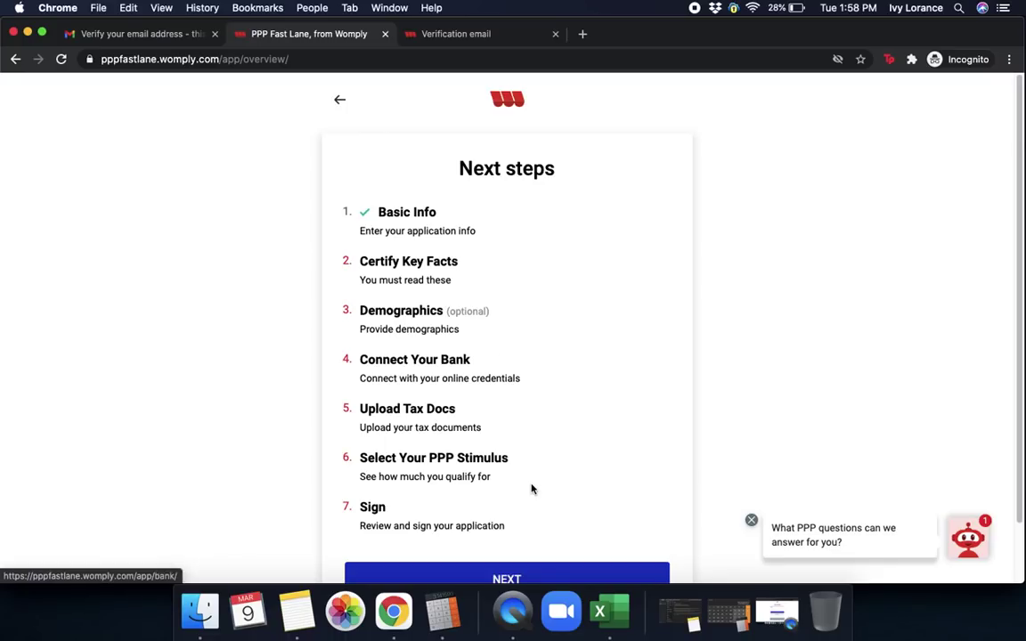
# - Continue from Next steps to the Certify Key Facts questions and scroll through them
pyautogui.click(520, 577)
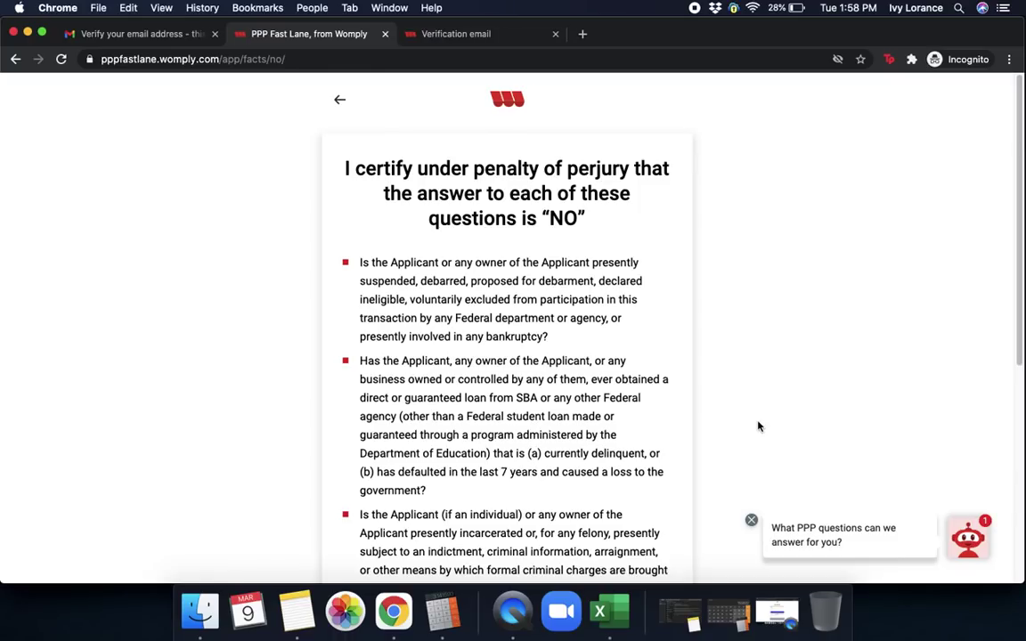
pyautogui.scroll(-1, 1018, 370)
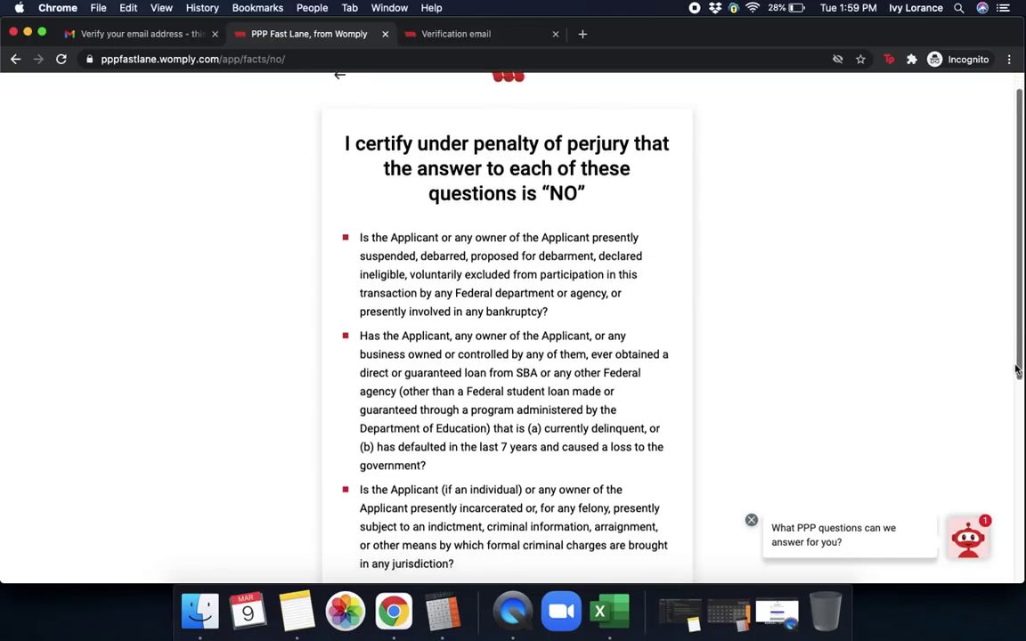
pyautogui.moveTo(1017, 370); pyautogui.dragTo(1020, 478)
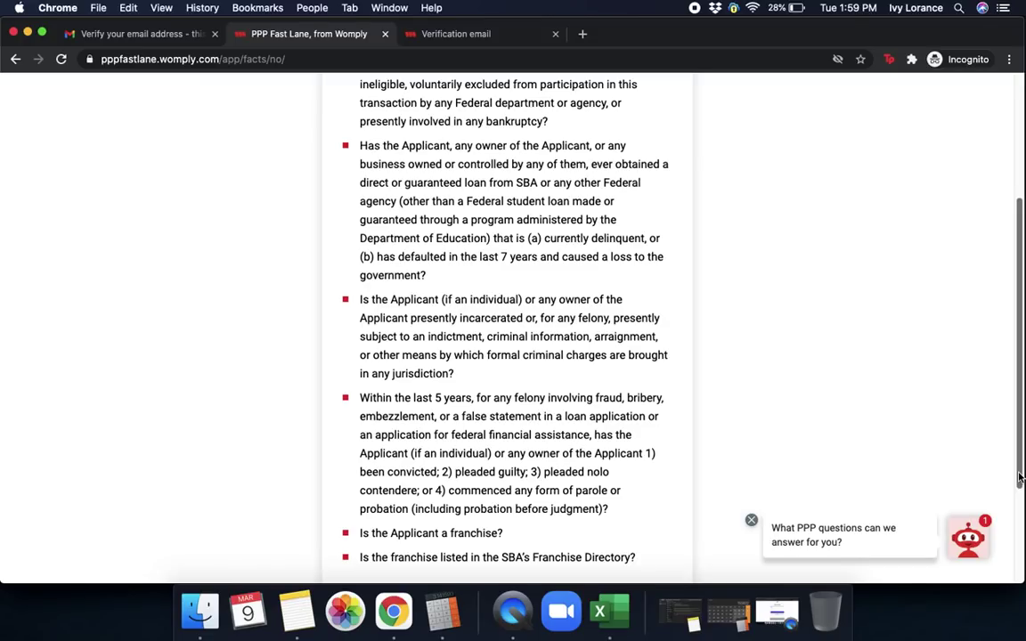
# - Review the debarment, loan, criminal and franchise questions and certify all answers are NO
pyautogui.moveTo(1021, 479); pyautogui.dragTo(1022, 532)
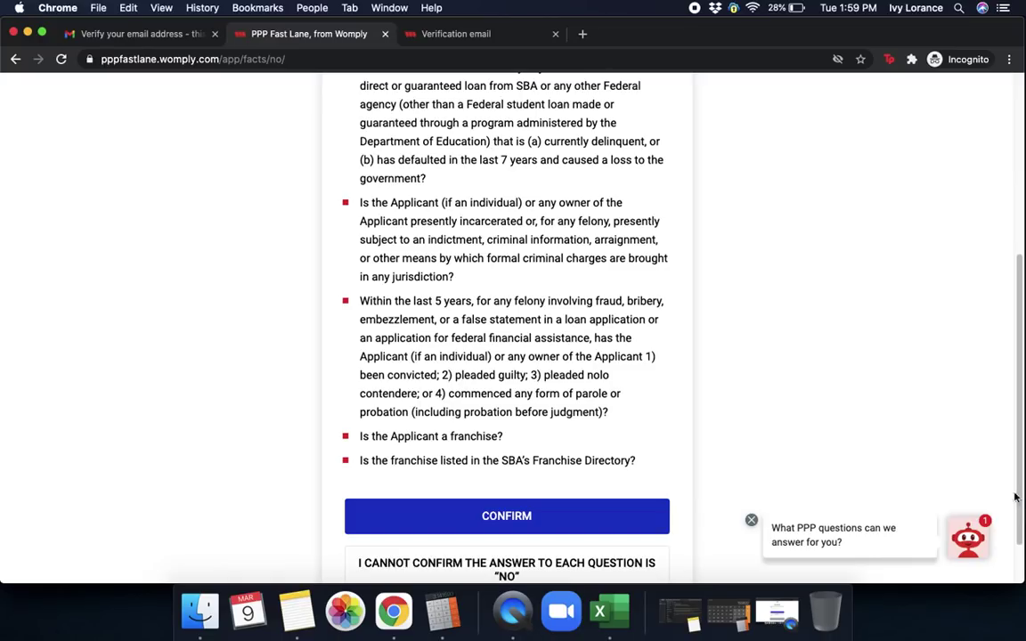
pyautogui.moveTo(1022, 530); pyautogui.dragTo(1021, 255)
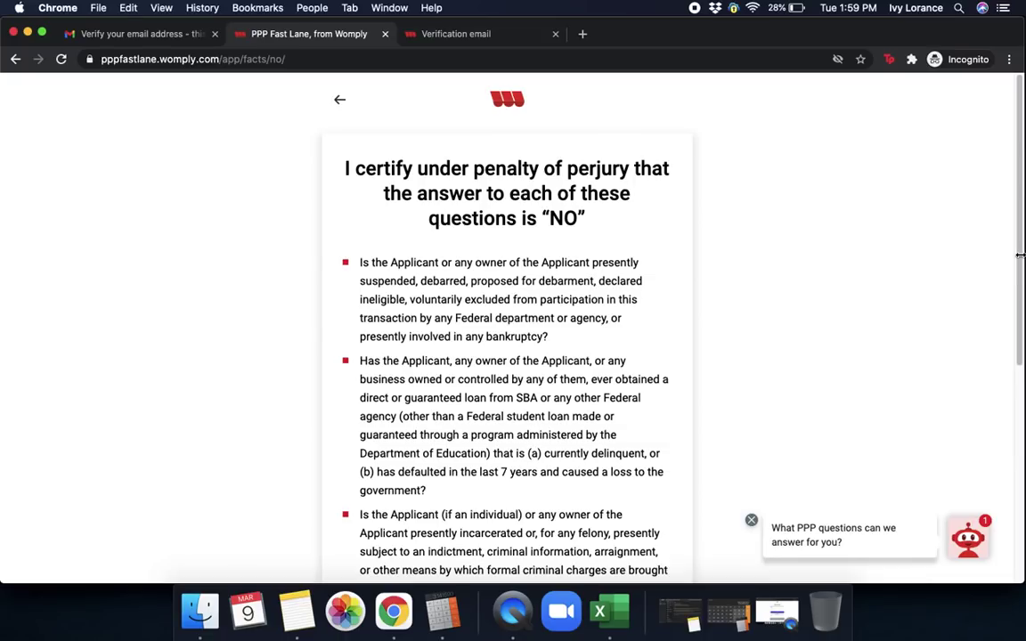
pyautogui.moveTo(1021, 256); pyautogui.dragTo(1020, 532)
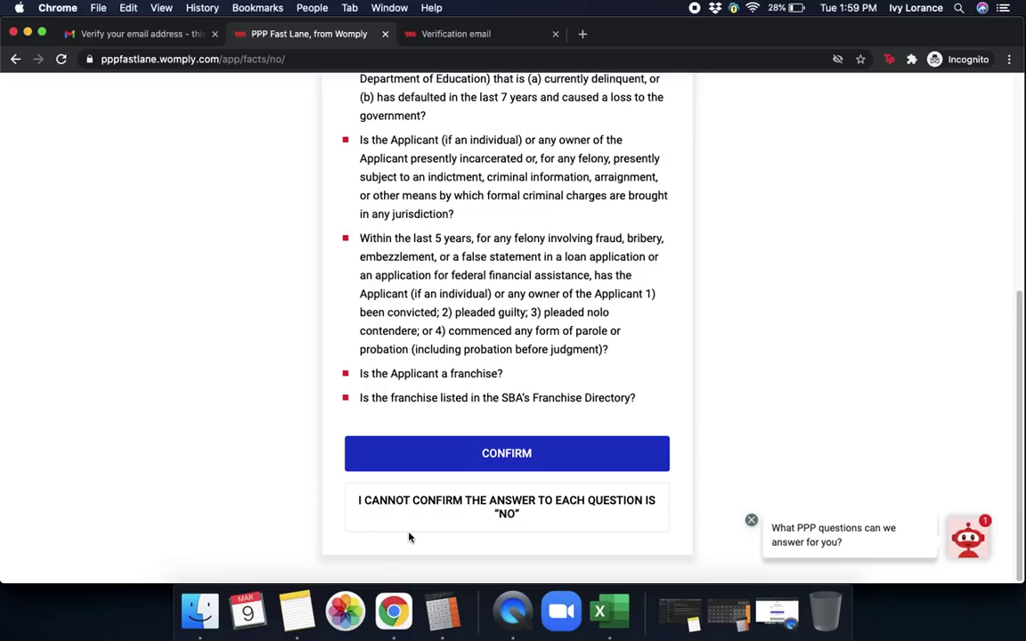
pyautogui.click(465, 457)
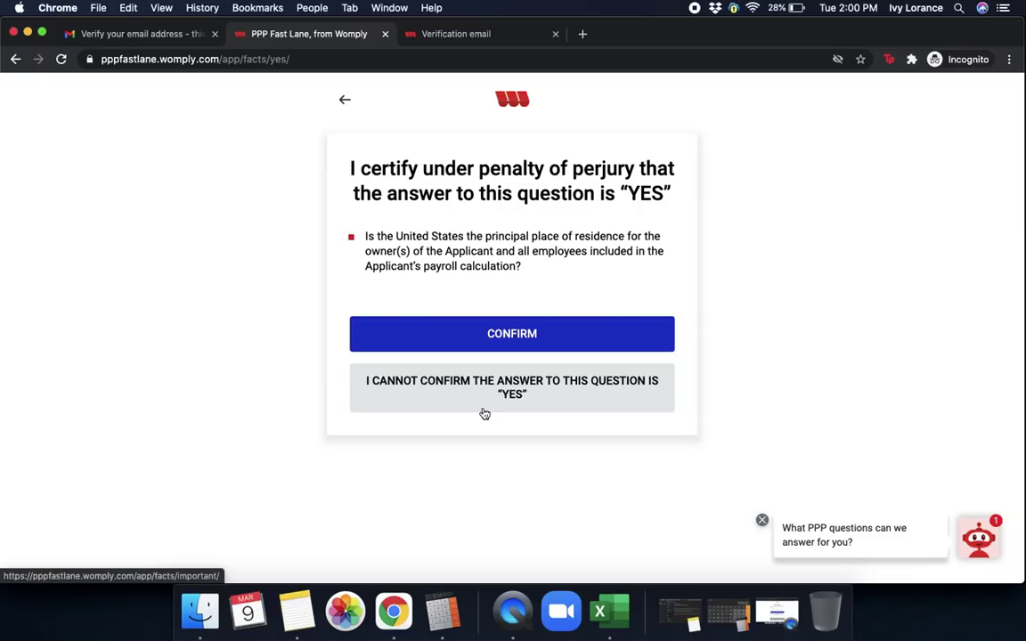
# - Certify US principal residence as YES, then answer NO to EIDL loan and other businesses
pyautogui.click(495, 350)
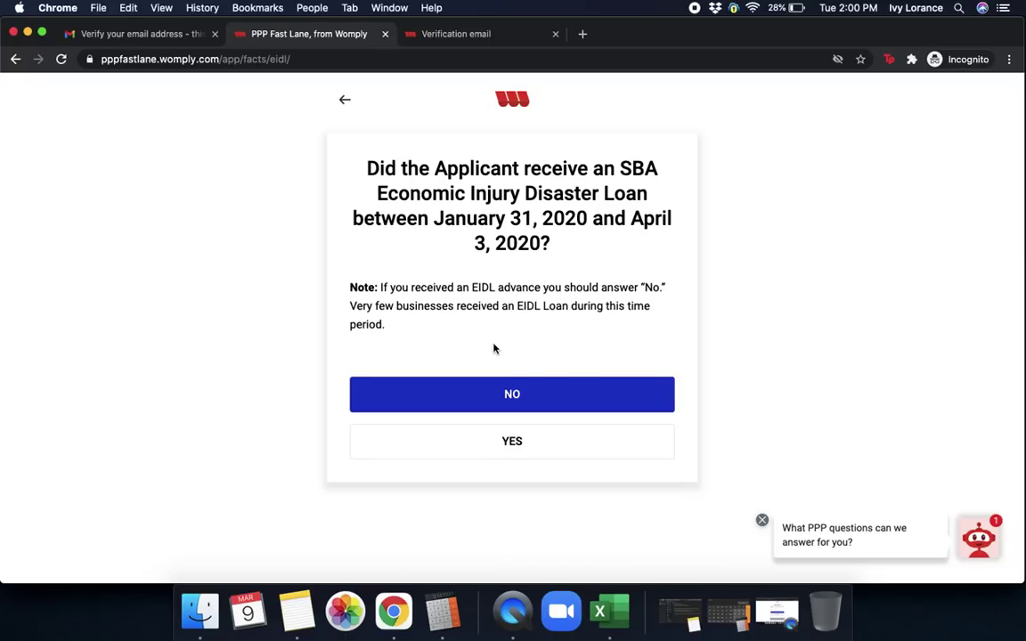
pyautogui.click(476, 397)
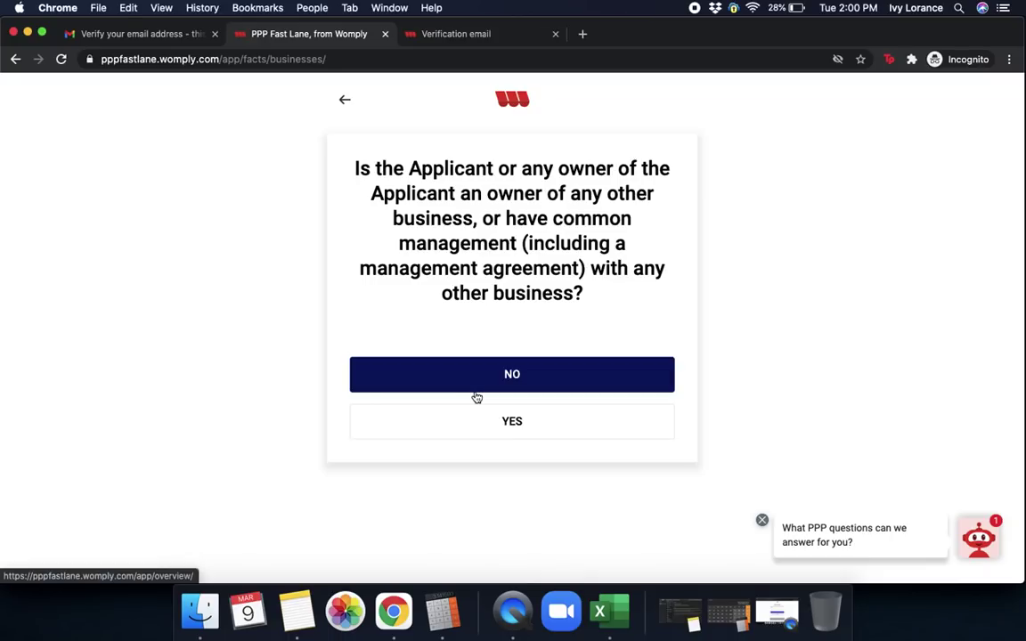
pyautogui.click(477, 387)
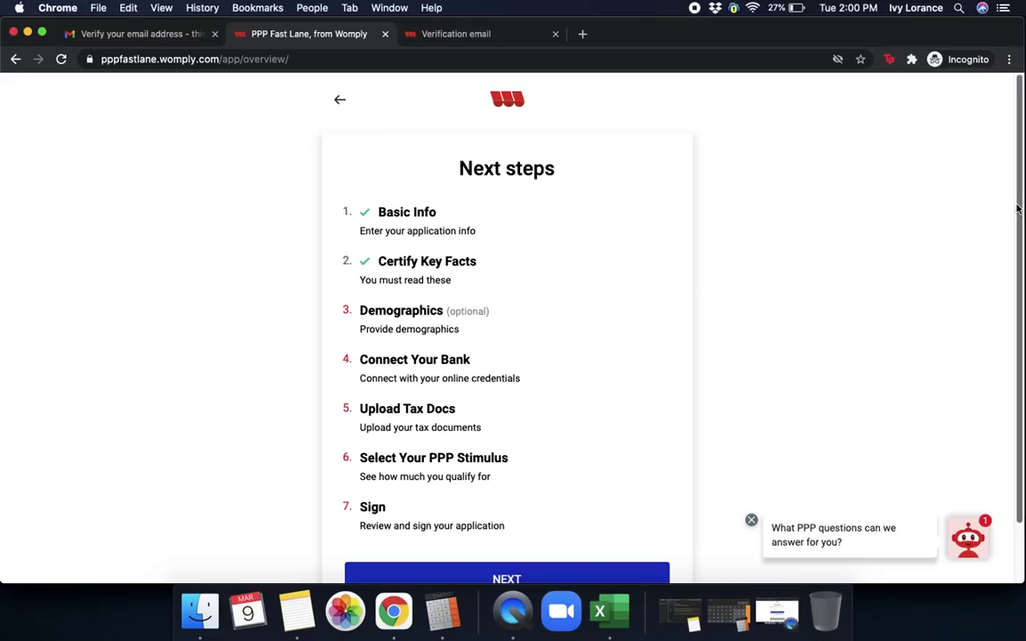
# - Continue to the demographics page and skip it
pyautogui.scroll(-3, 624, 499)
pyautogui.click(573, 514)
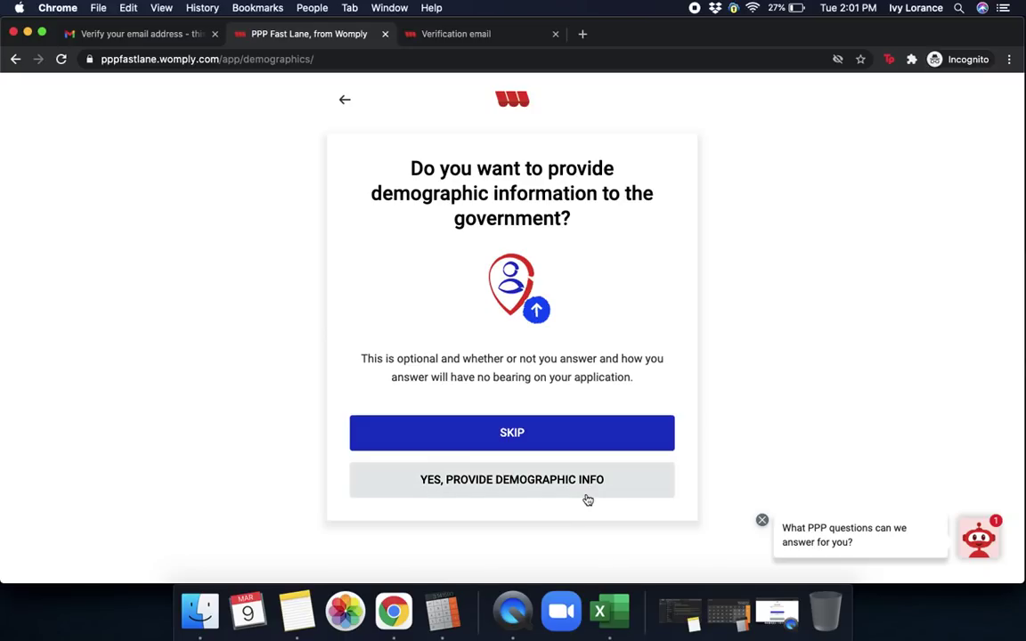
pyautogui.click(575, 440)
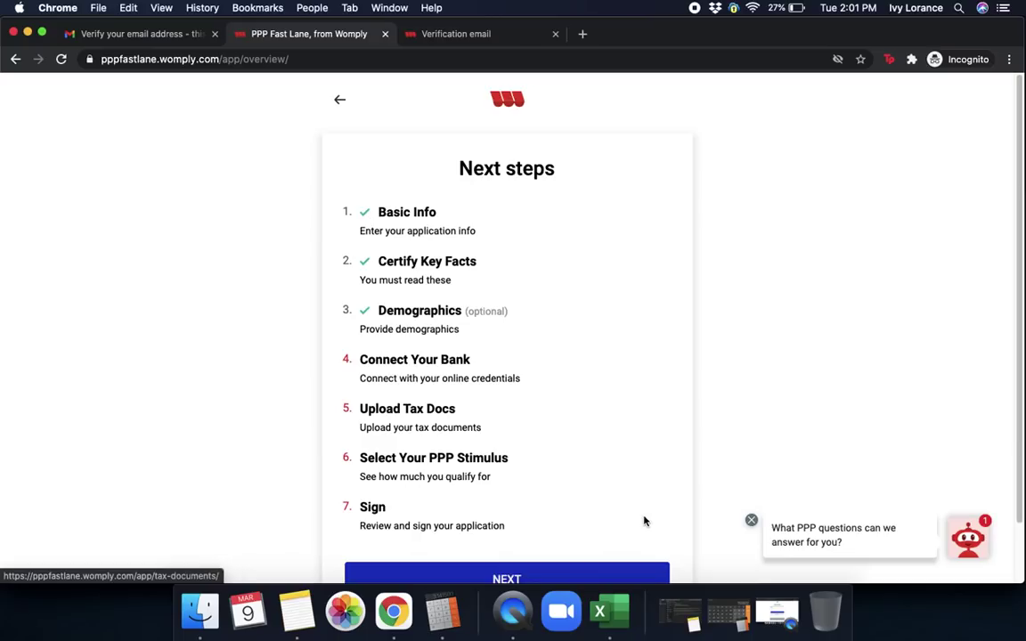
# - Connect a bank account through Plaid and dismiss the link-success message
pyautogui.click(586, 572)
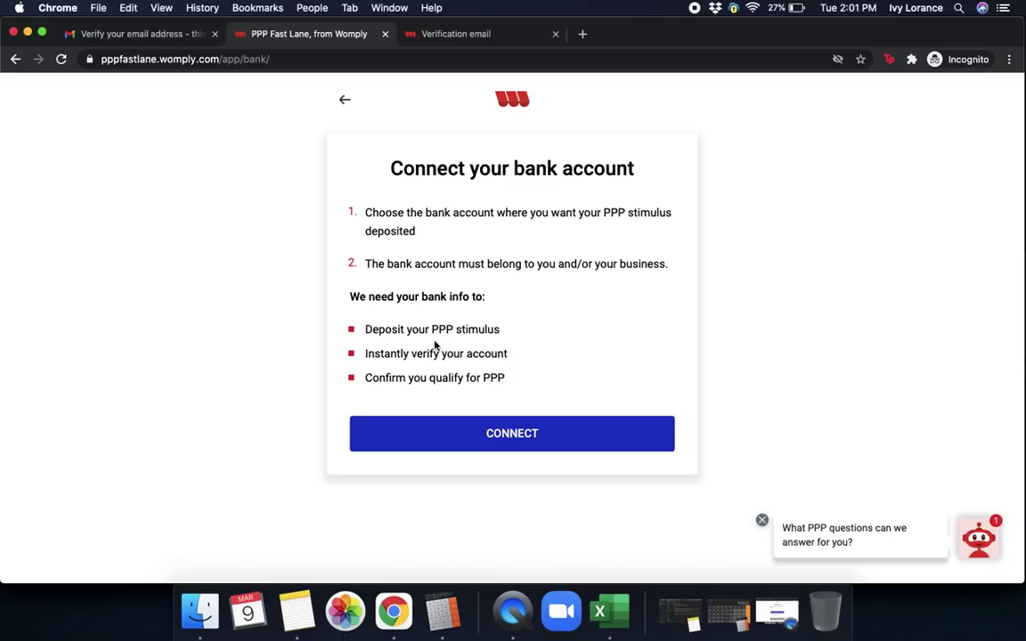
pyautogui.click(554, 440)
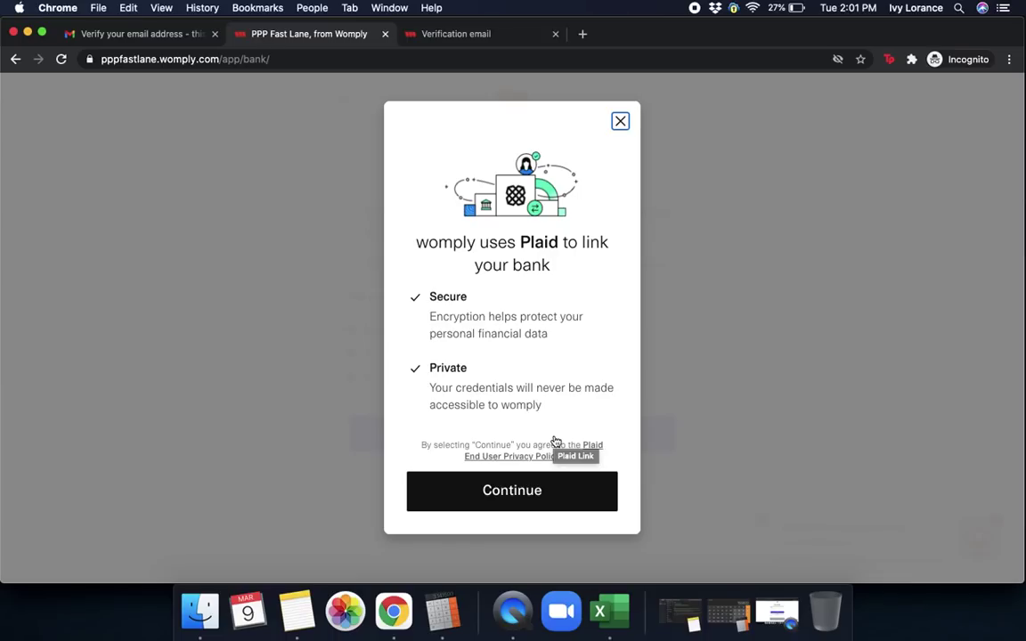
pyautogui.click(525, 490)
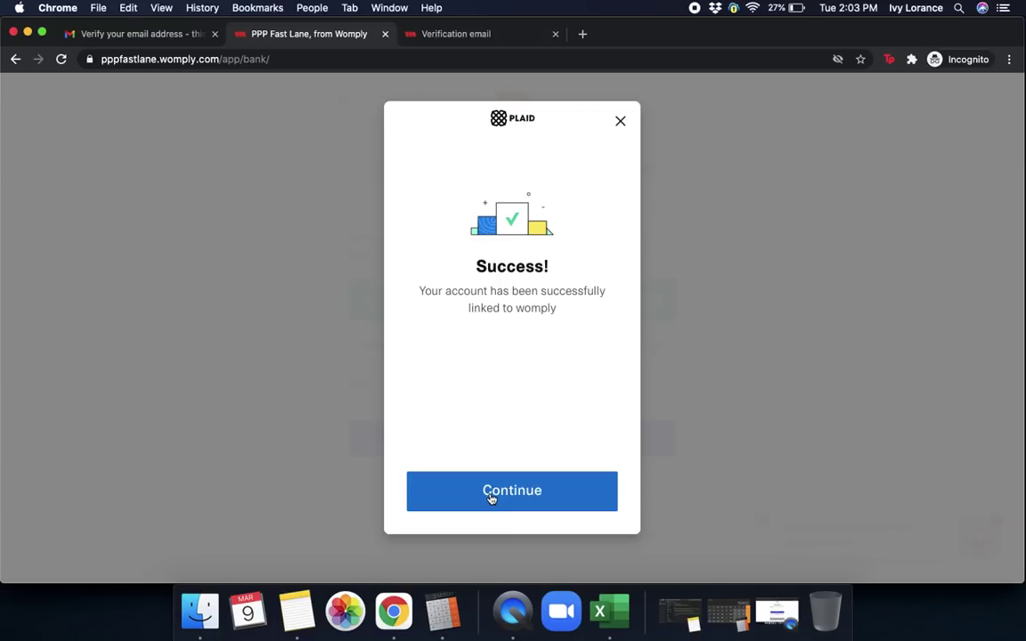
pyautogui.click(490, 494)
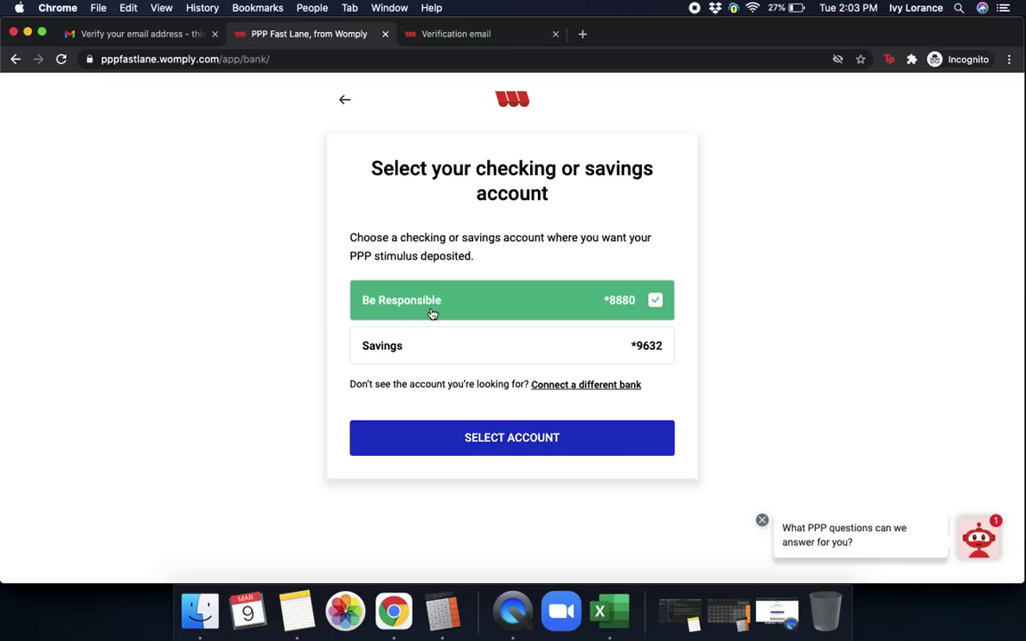
# - Confirm the checking account for the deposit and continue to 'Required: your tax documents'
pyautogui.click(443, 438)
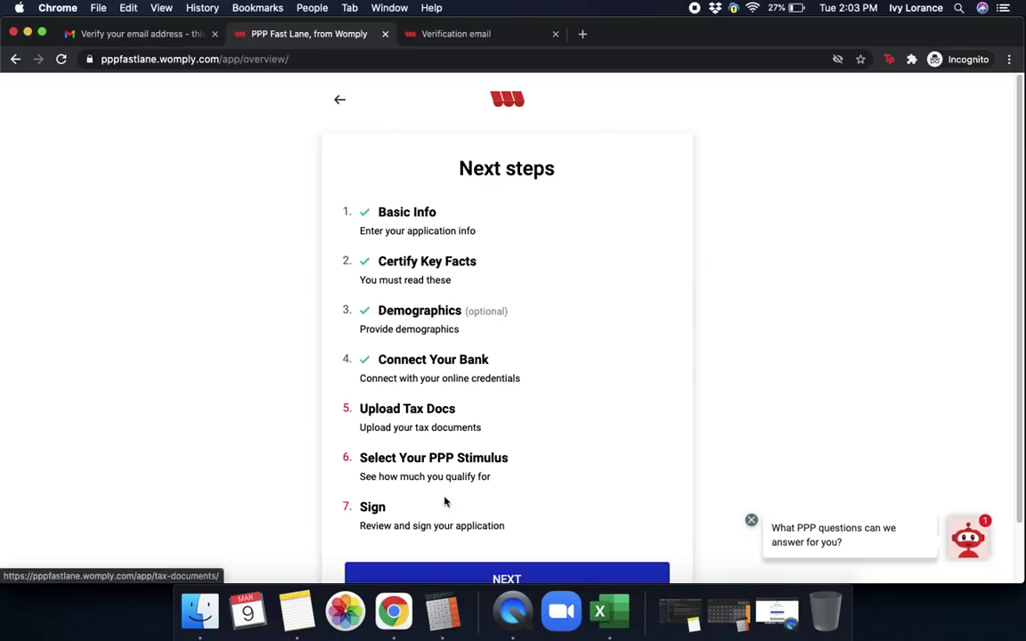
pyautogui.click(484, 570)
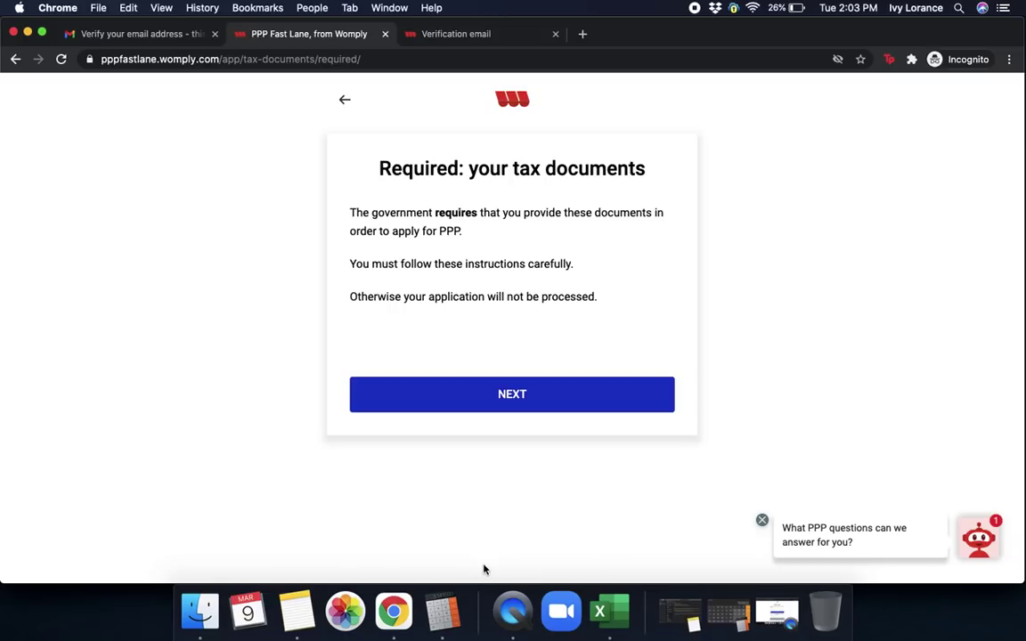
# - Page through the requirement, preparation, identification and pre-upload checklist pages to the upload page
pyautogui.click(533, 398)
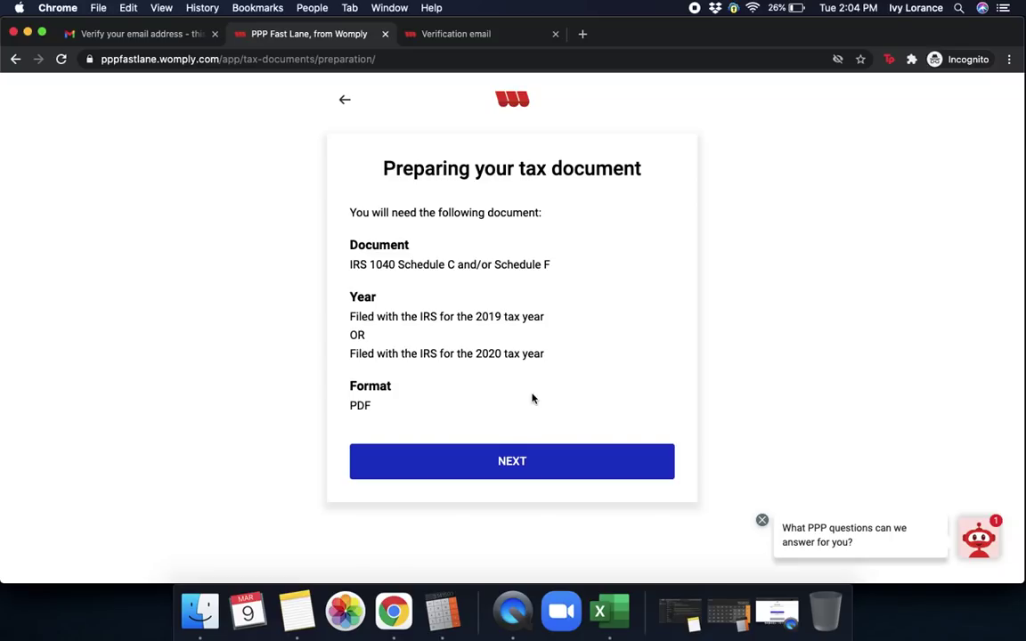
pyautogui.click(543, 449)
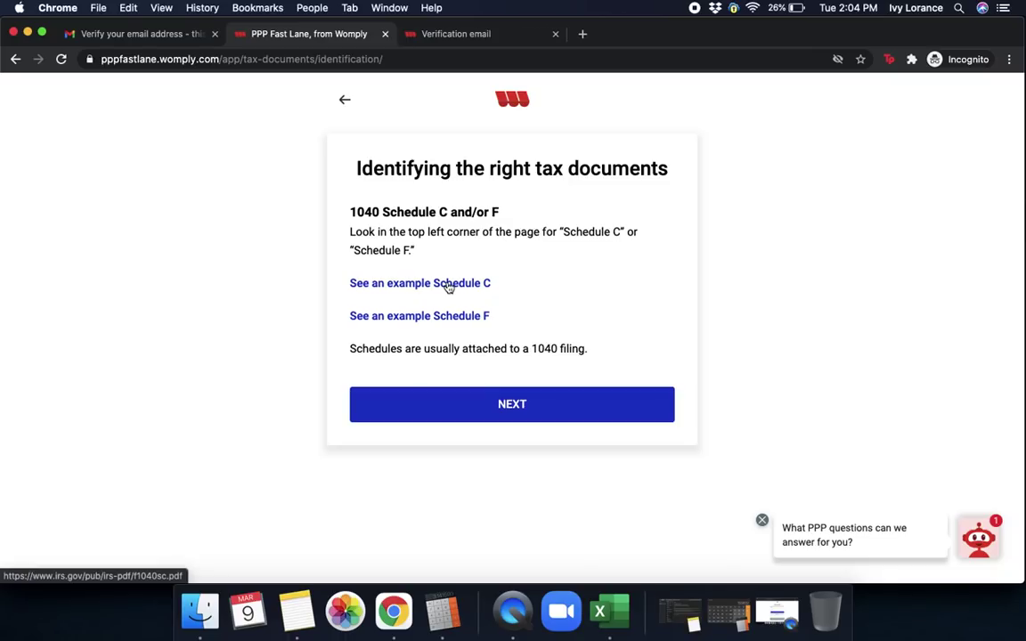
pyautogui.click(515, 414)
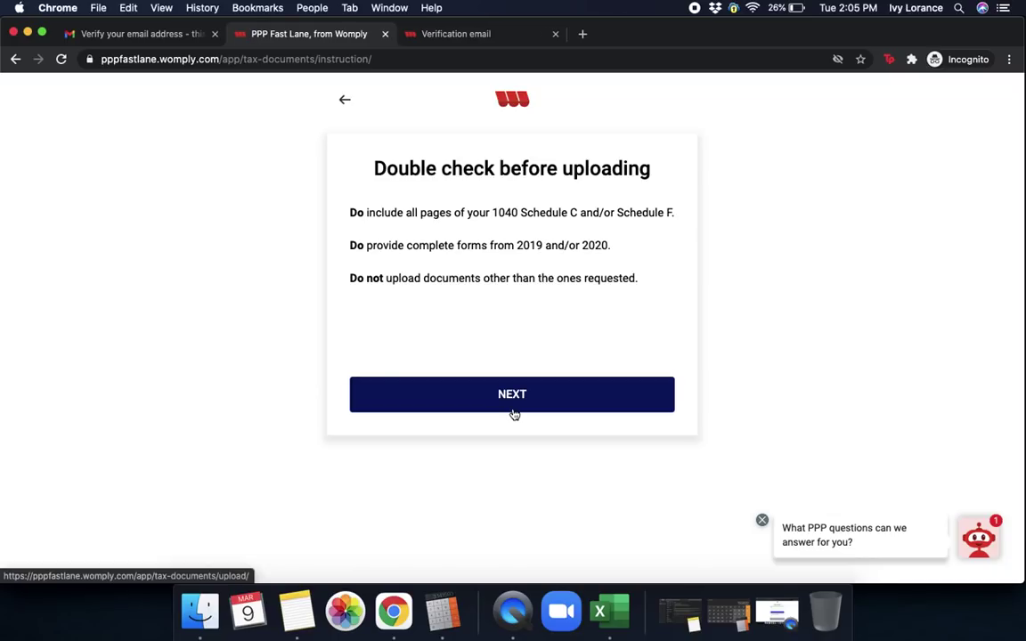
pyautogui.click(514, 411)
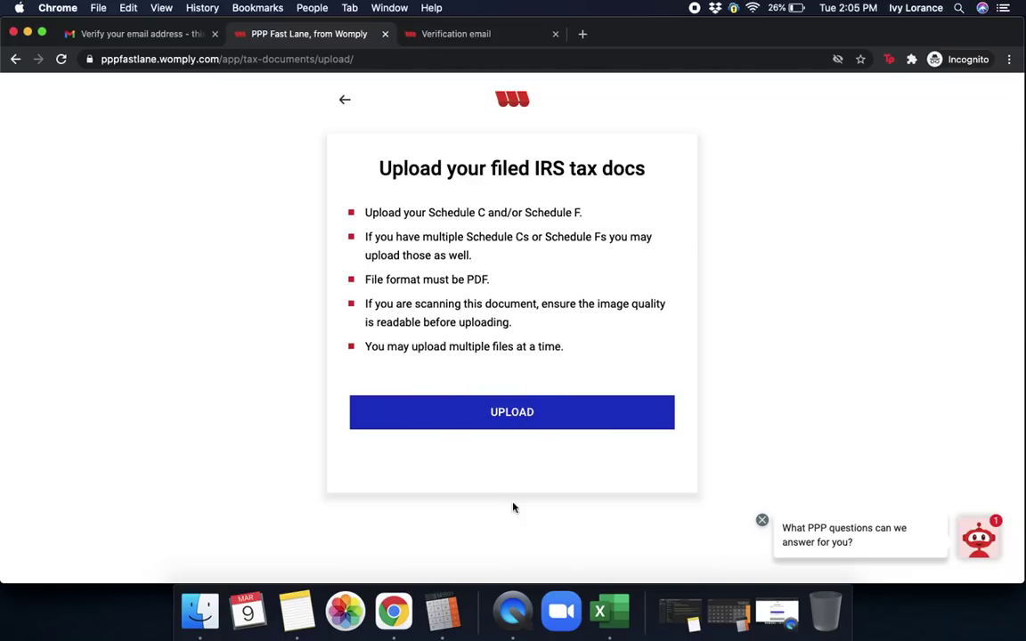
# - Upload the filed IRS tax document PDFs and continue past the success confirmation
pyautogui.click(512, 415)
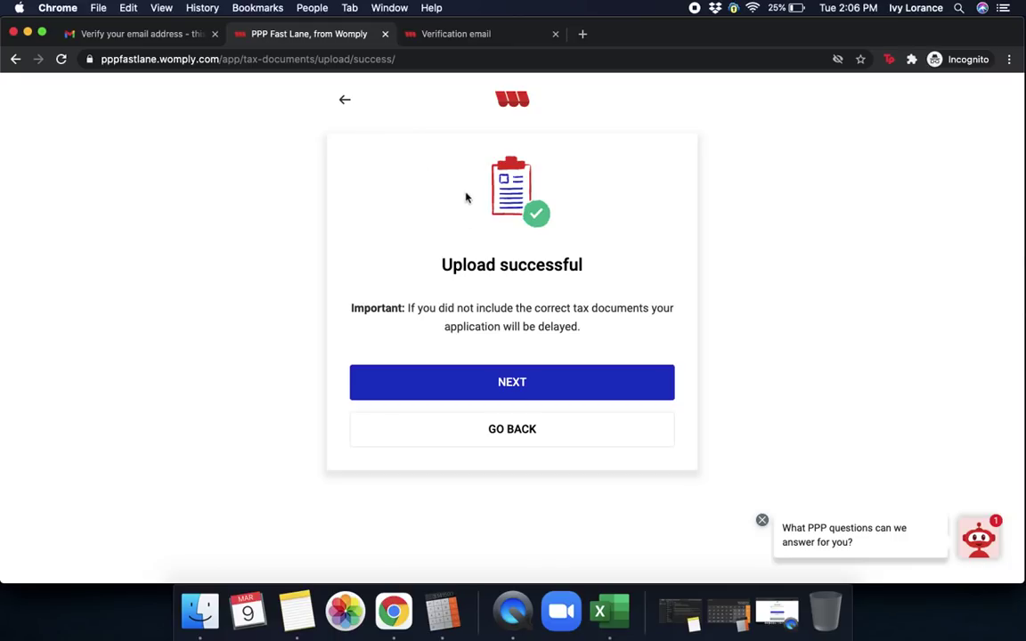
pyautogui.click(498, 397)
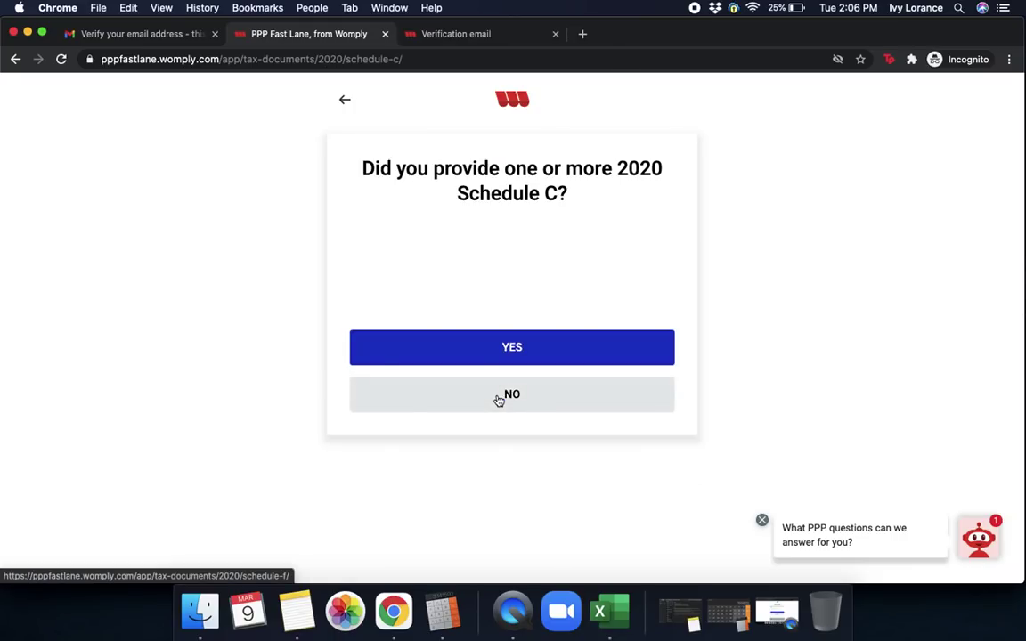
# - Answer YES to a 2020 Schedule C and save 50000 as Line 7 gross income
pyautogui.click(499, 349)
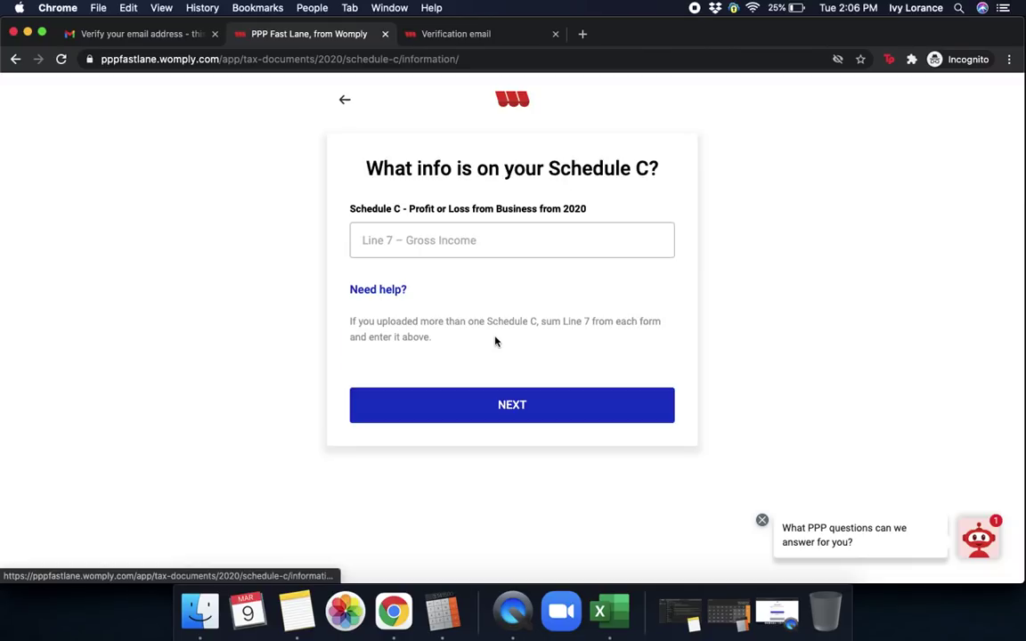
pyautogui.click(502, 253)
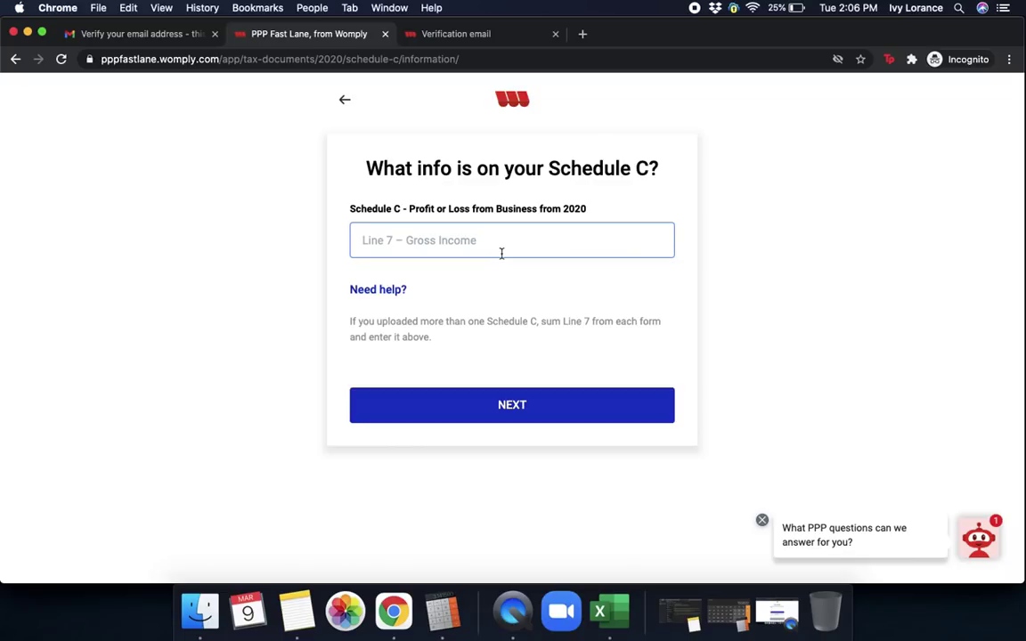
pyautogui.write('50')
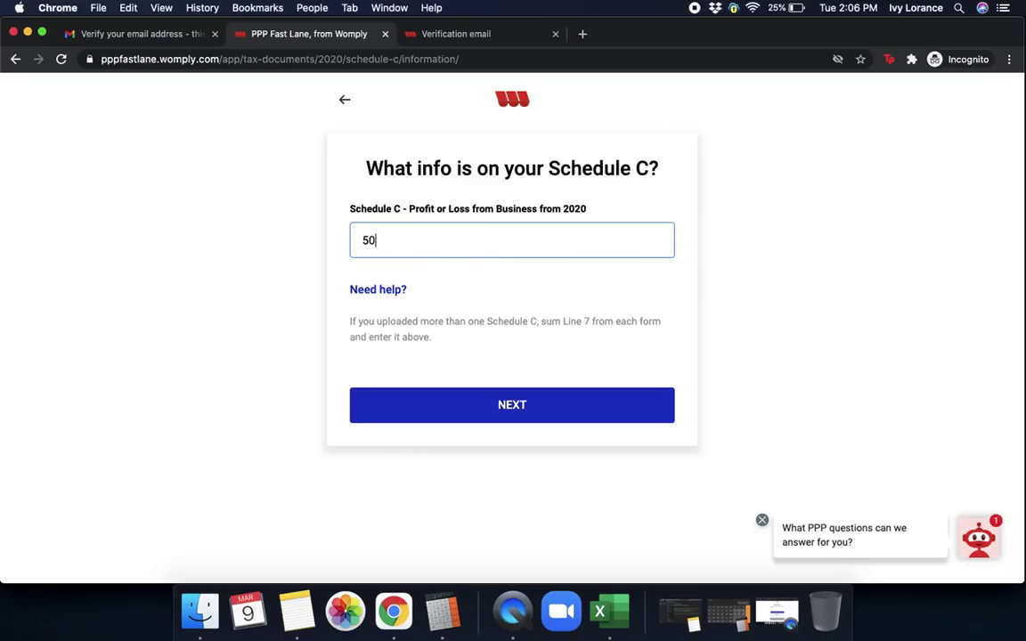
pyautogui.write('000')
pyautogui.click(478, 280)
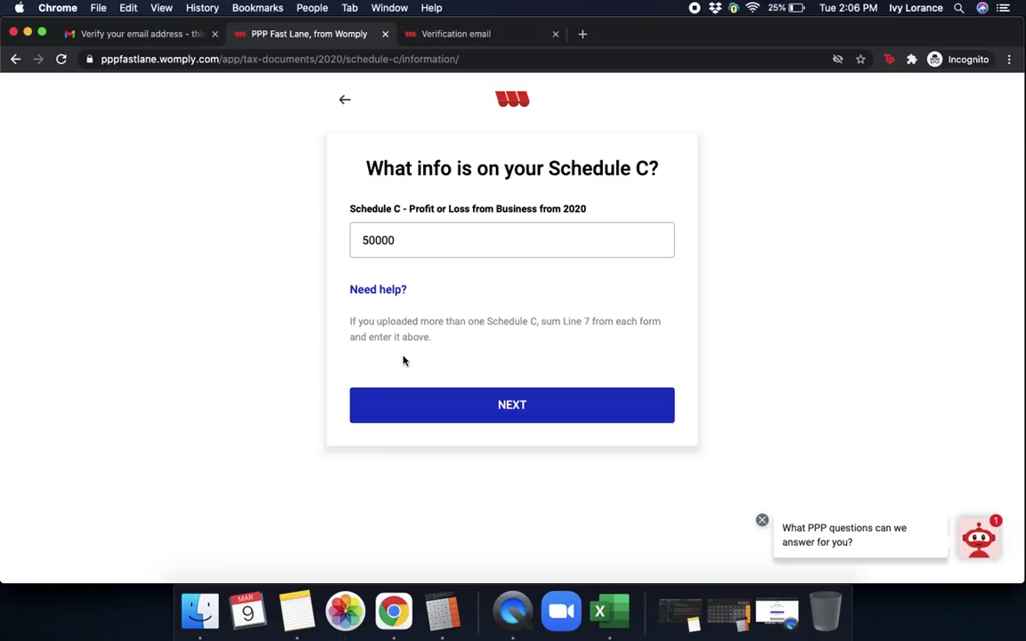
pyautogui.click(474, 413)
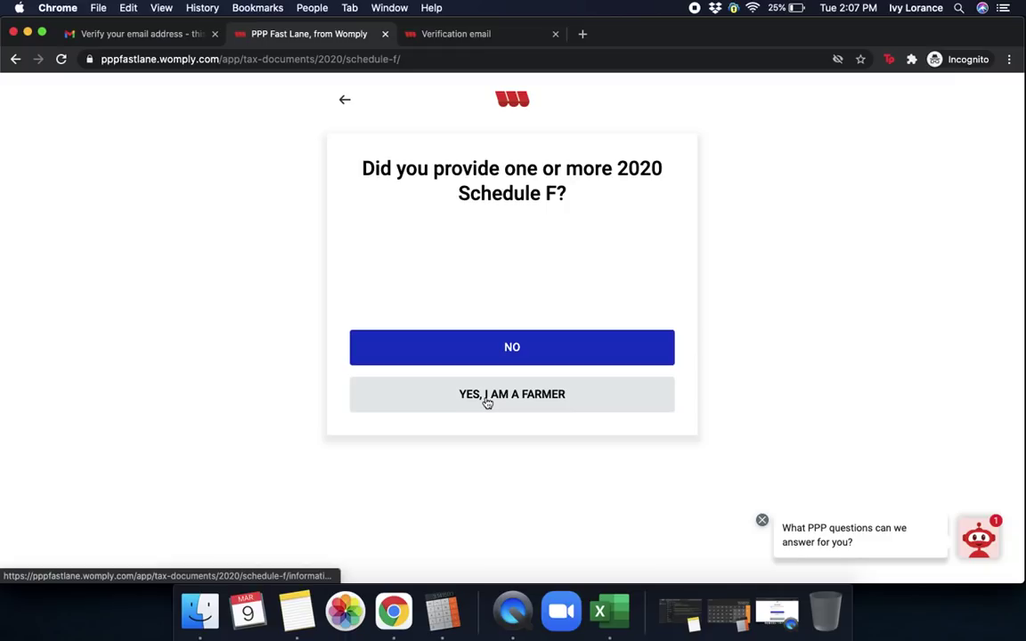
# - Answer NO to the 2020 Schedule F, 2019 Schedule C and 2019 Schedule F questions
pyautogui.click(499, 357)
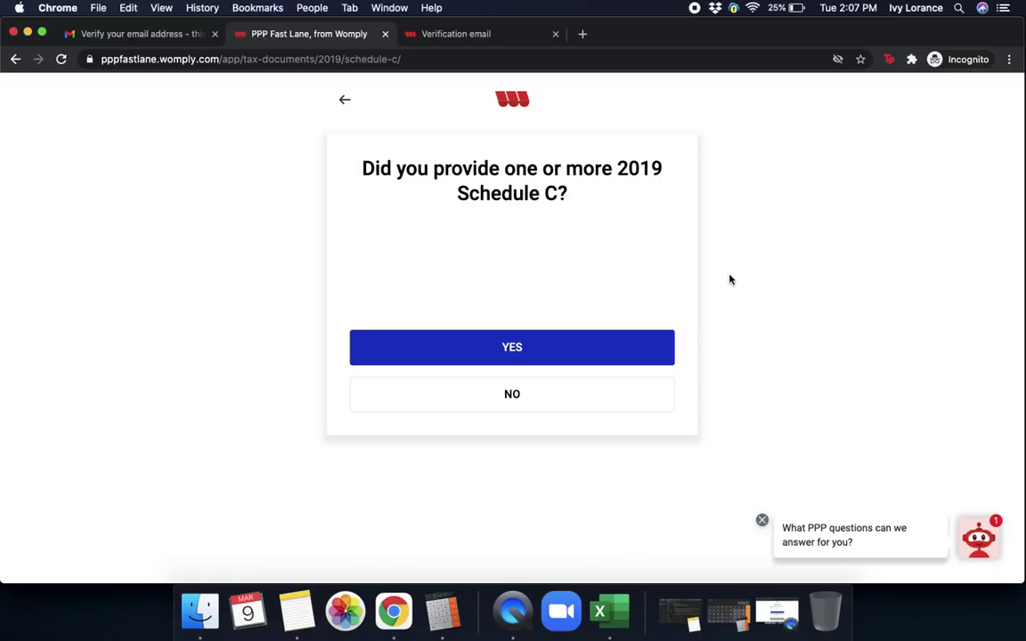
pyautogui.click(540, 398)
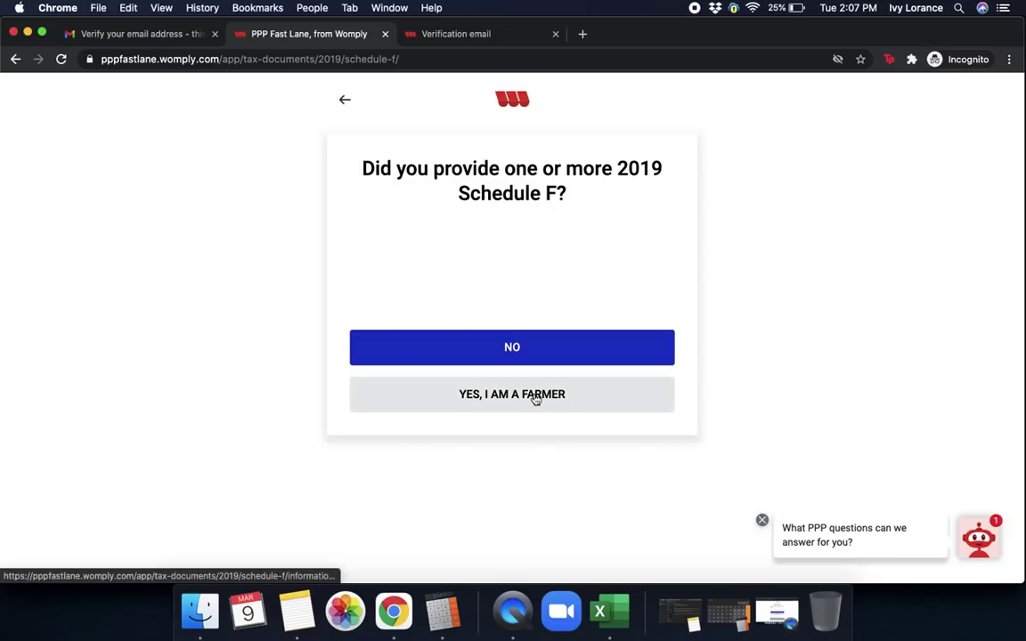
pyautogui.click(504, 348)
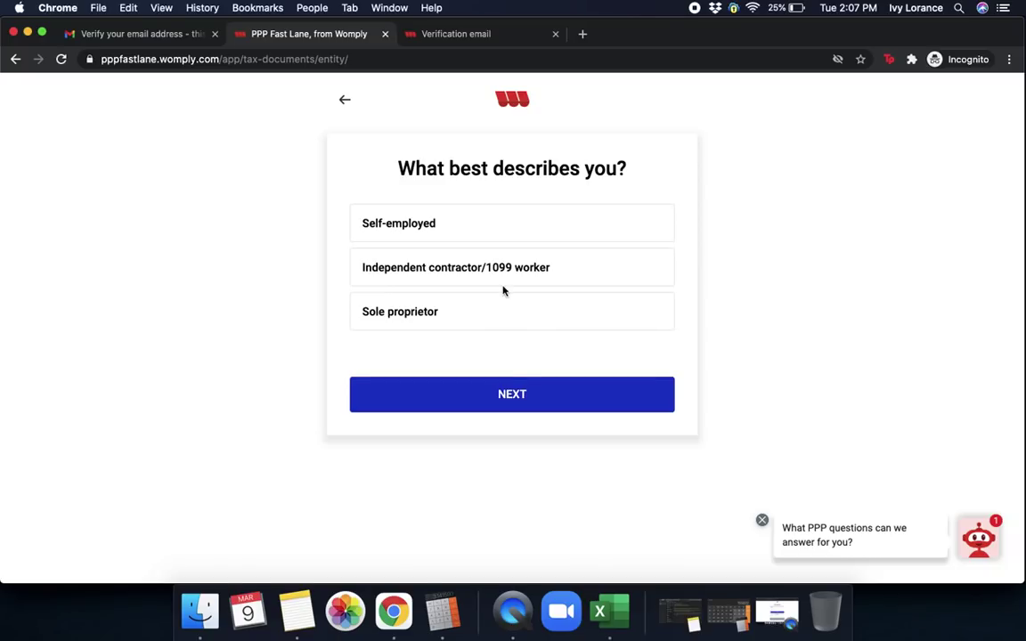
# - Choose Independent contractor/1099 worker and find 'professional' to pick All Other Professional, Scientific, and Technical Services
pyautogui.click(475, 269)
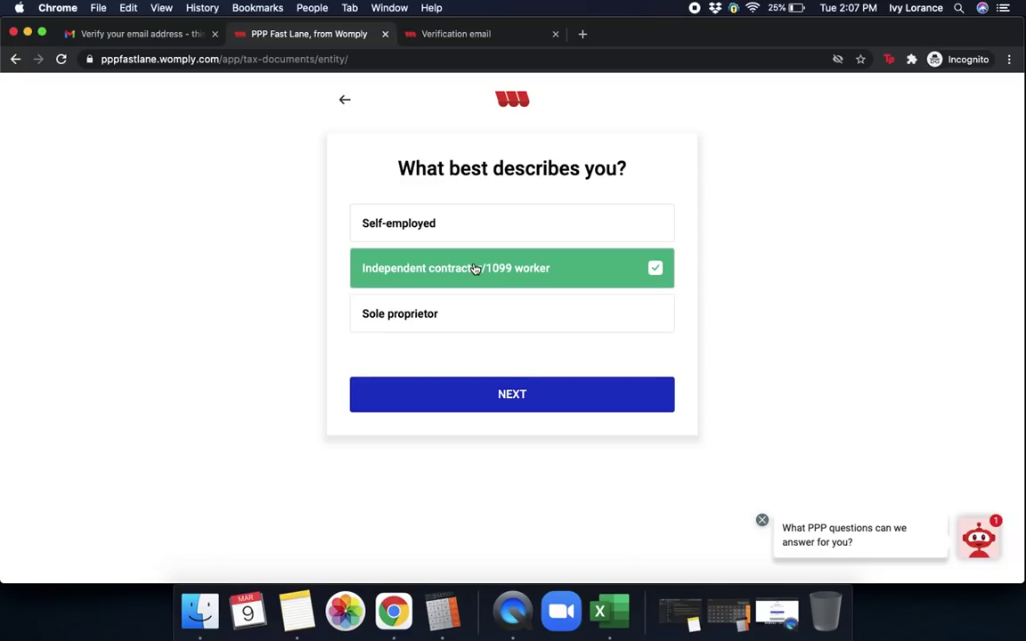
pyautogui.click(524, 393)
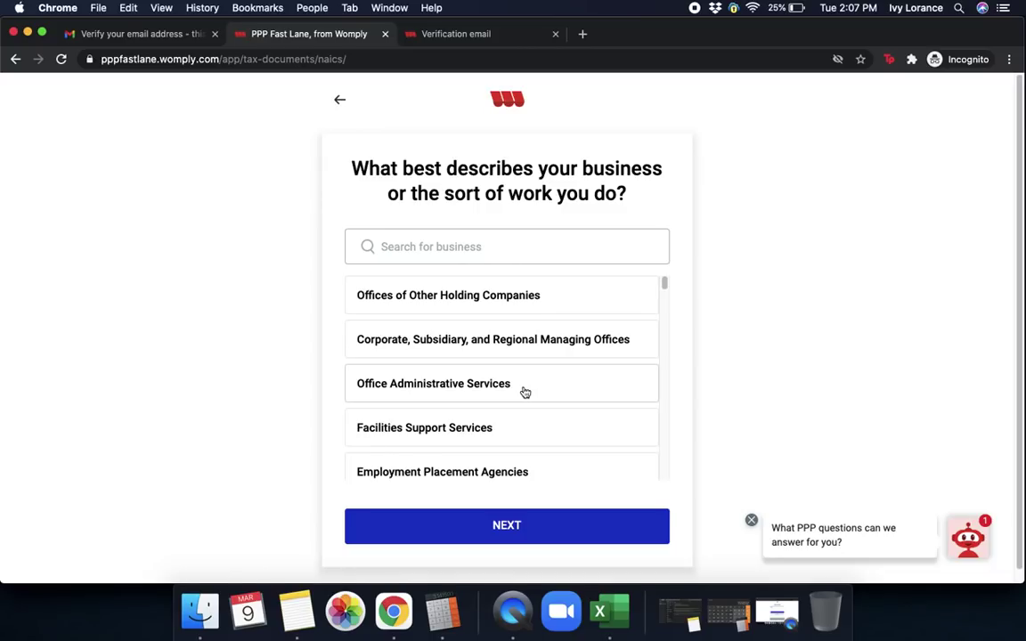
pyautogui.click(404, 246)
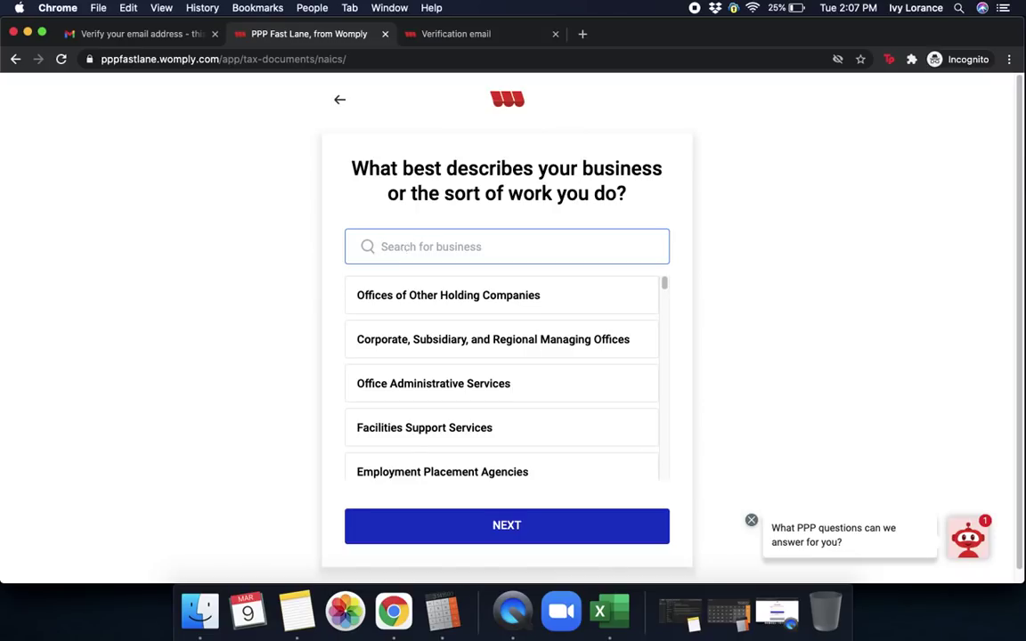
pyautogui.write('professional')
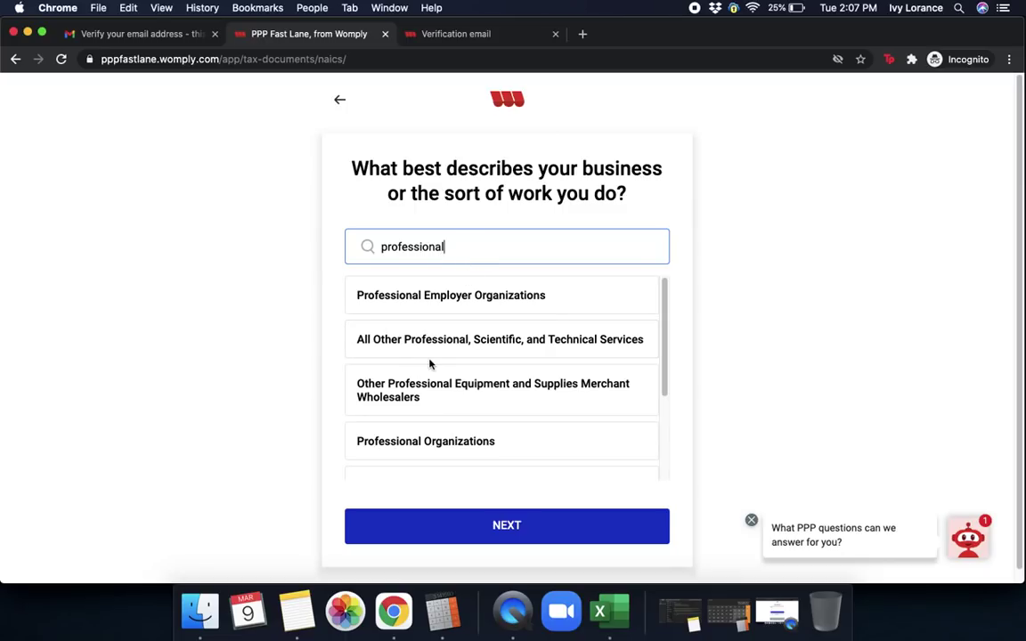
pyautogui.click(479, 348)
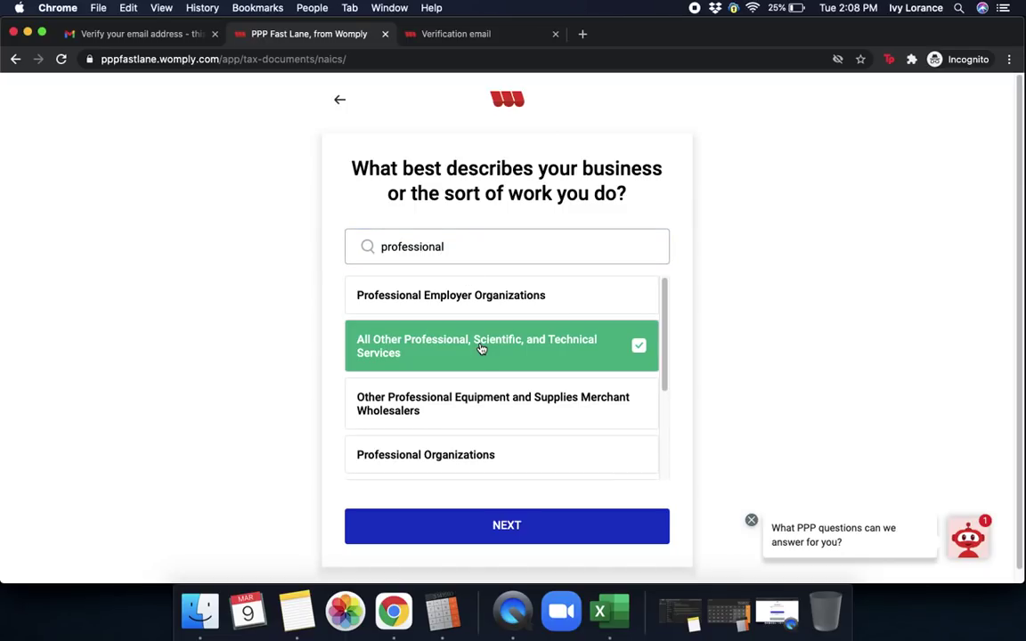
pyautogui.click(493, 534)
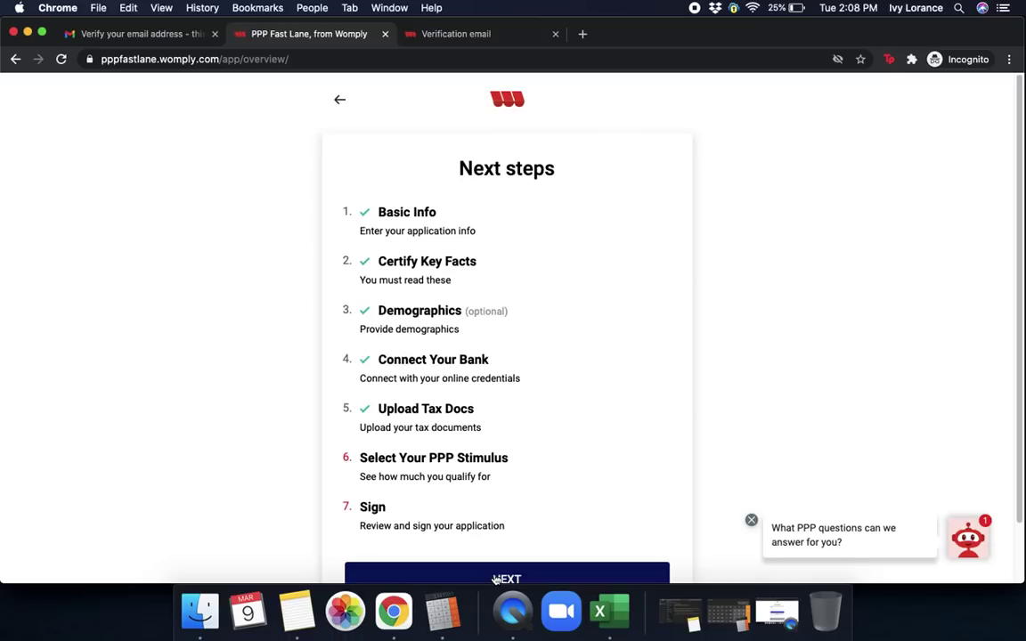
# - Continue from the Next steps overview to 'Have you received a PPP loan before?'
pyautogui.click(495, 579)
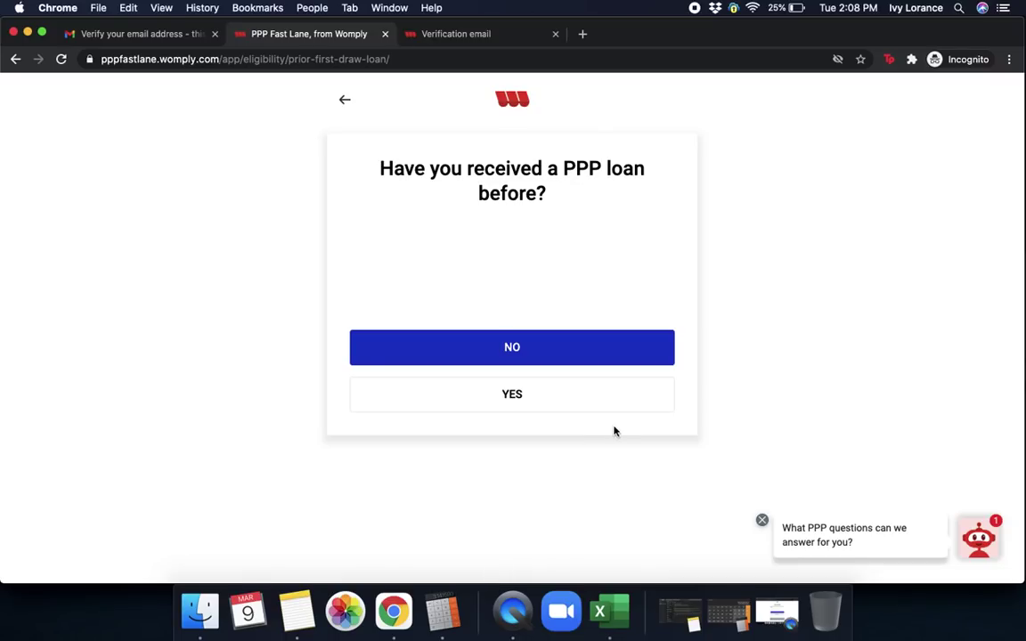
# - Answer NO to a prior PPP loan and submit it to see the $20,832 eligibility
pyautogui.click(572, 351)
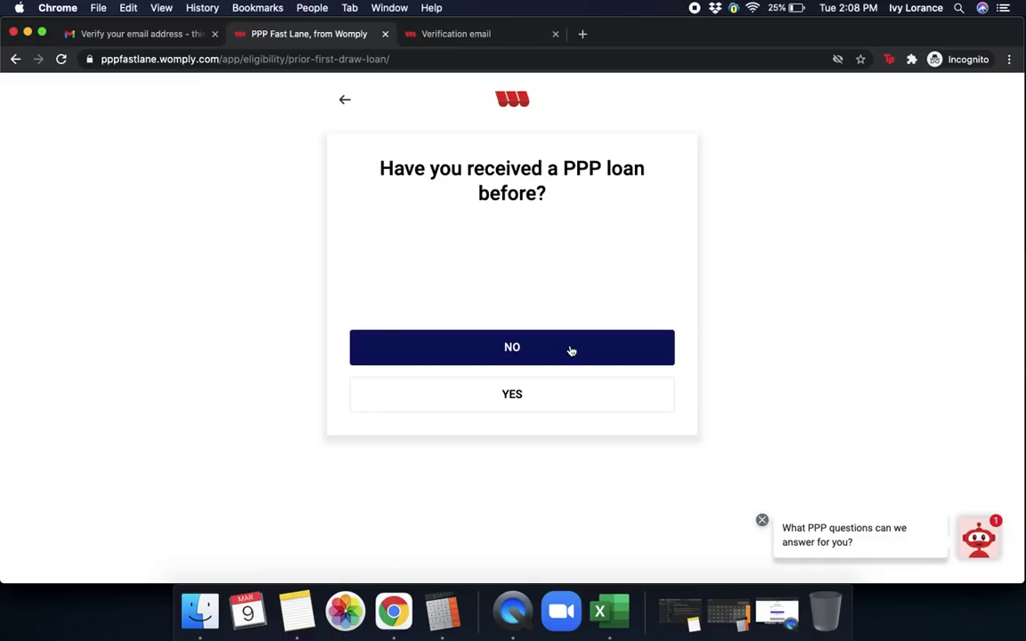
pyautogui.click(572, 351)
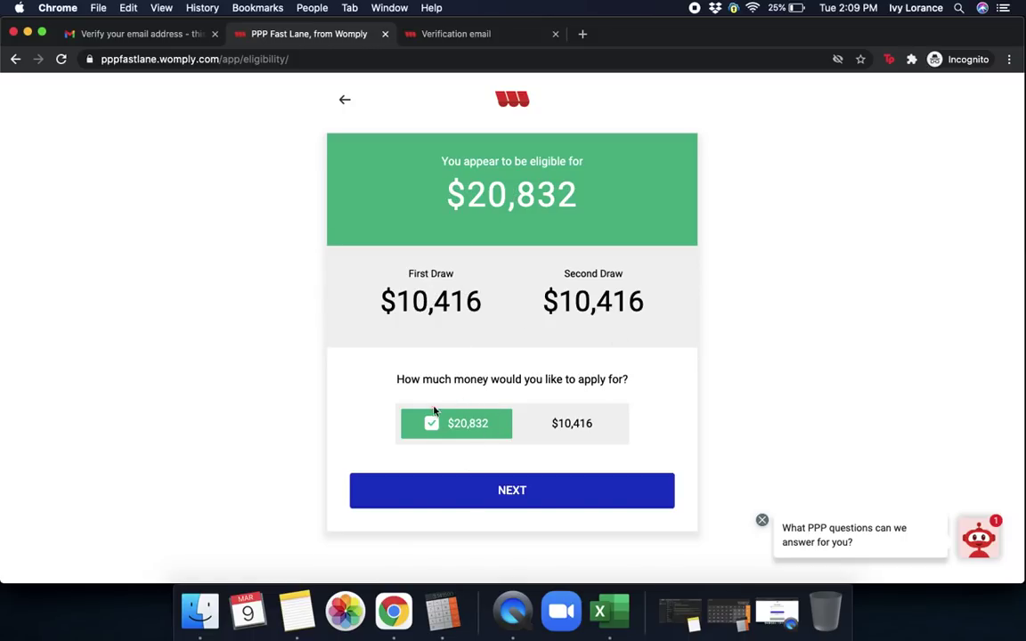
# - Go ahead with the full $20,832, scroll through the Final review, and accept it
pyautogui.click(498, 493)
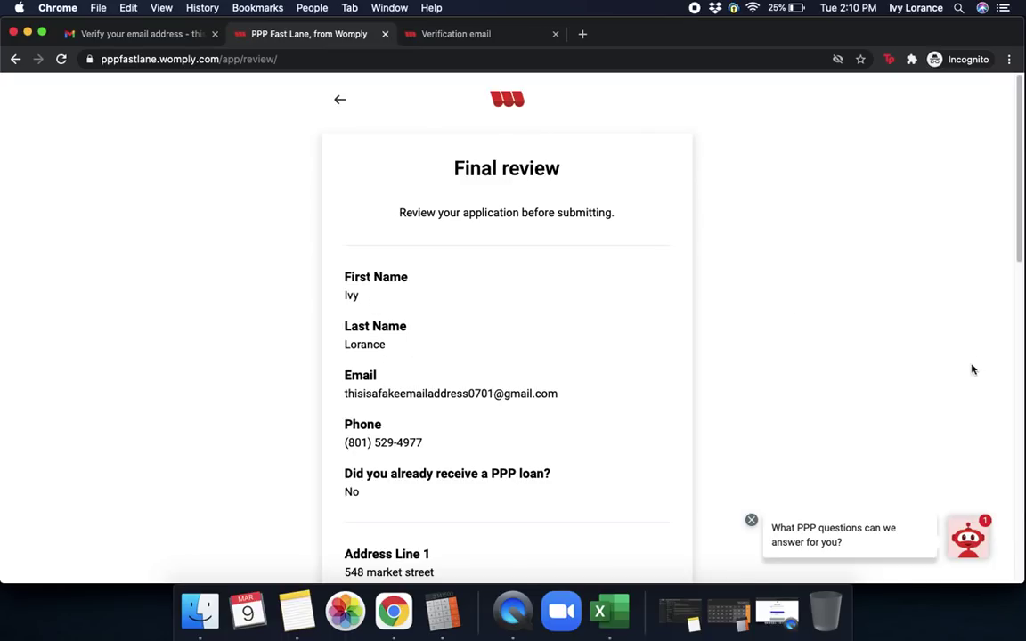
pyautogui.moveTo(1011, 262); pyautogui.dragTo(1011, 382)
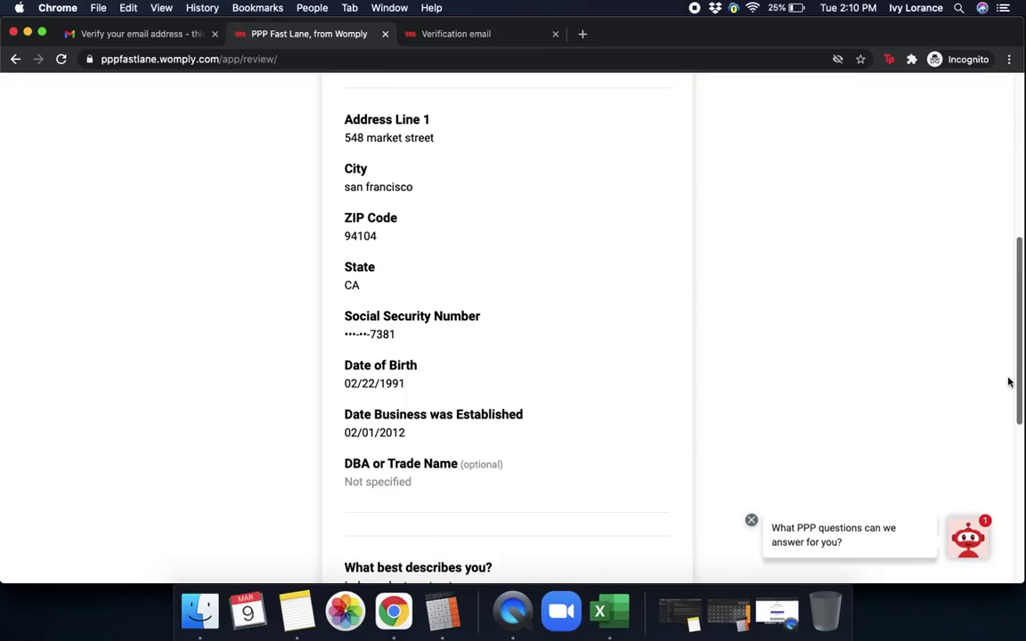
pyautogui.moveTo(1010, 382); pyautogui.dragTo(998, 541)
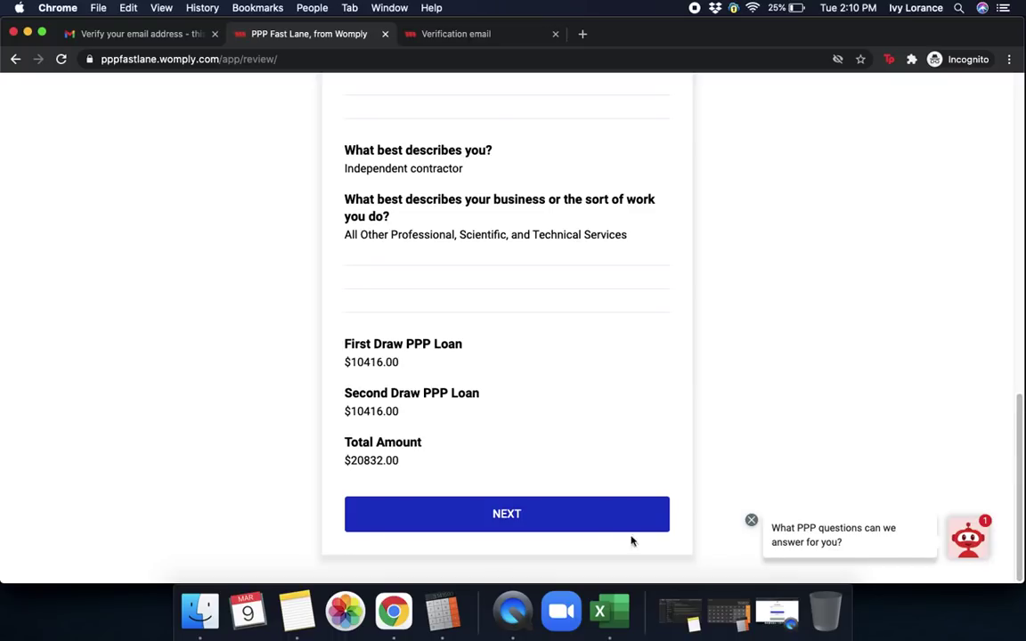
pyautogui.click(484, 510)
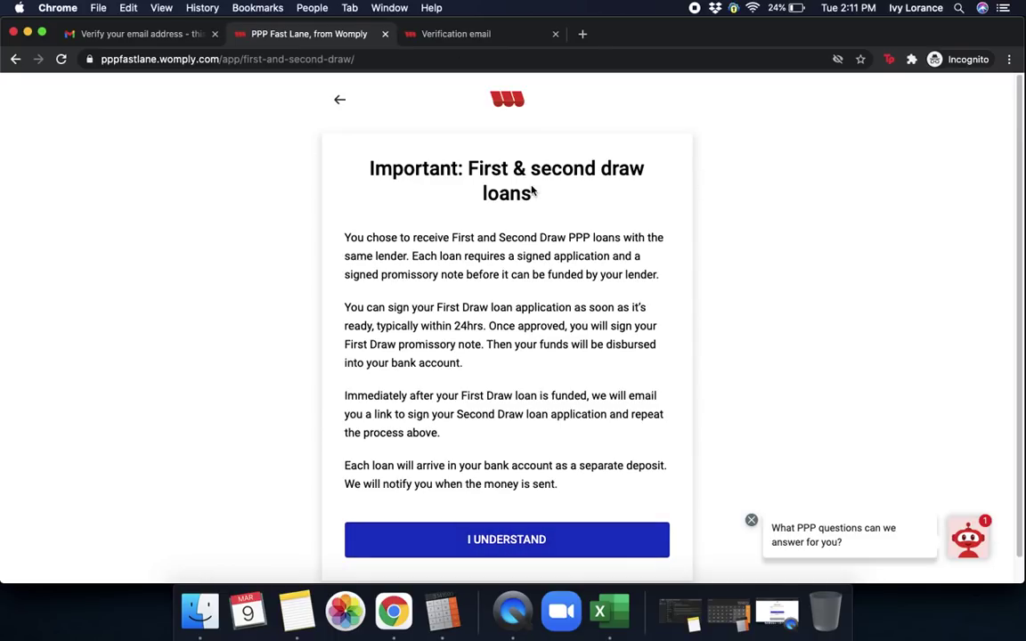
# - Acknowledge the first and second draw loans notice to reach the Legal disclaimer page
pyautogui.click(532, 539)
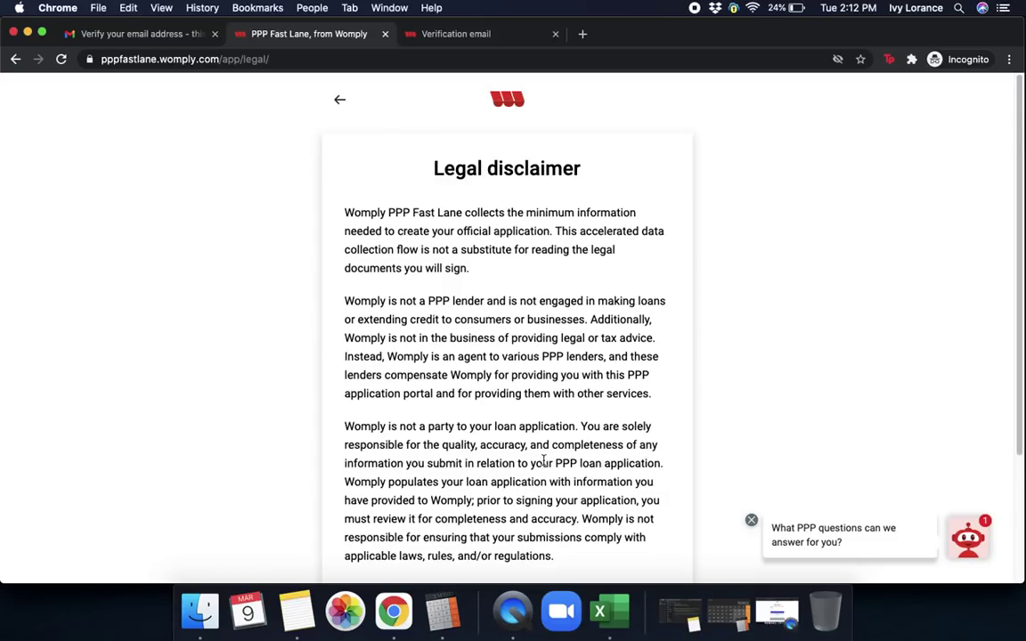
# - Scroll the Legal disclaimer down to its end at the COMPLETE APPLICATION button
pyautogui.moveTo(1018, 243); pyautogui.dragTo(1021, 385)
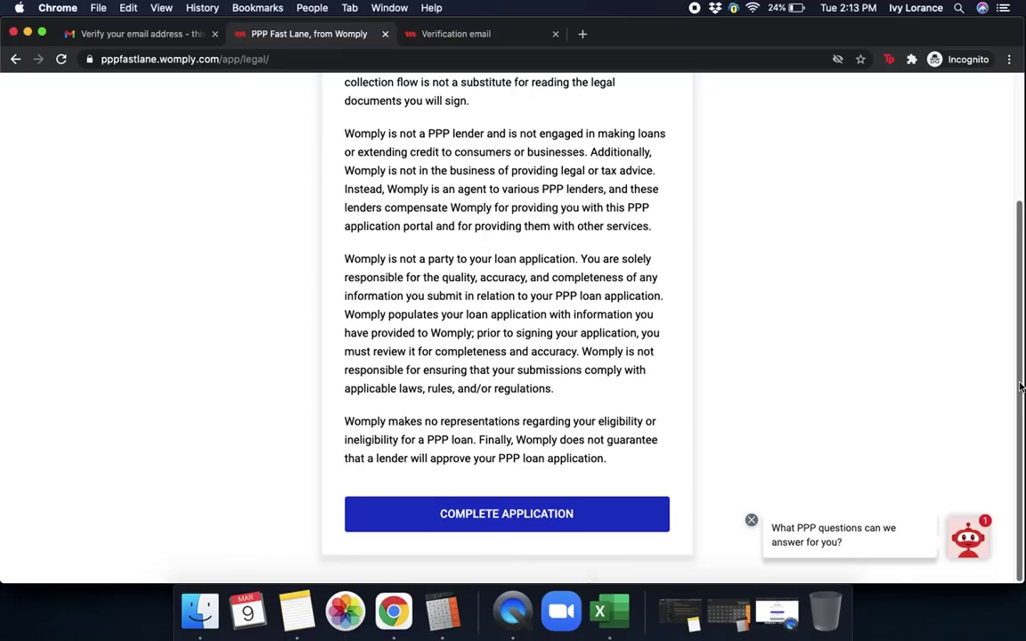
# - Choose COMPLETE APPLICATION and confirm with YES, SUBMIT MY APPLICATION
pyautogui.click(614, 526)
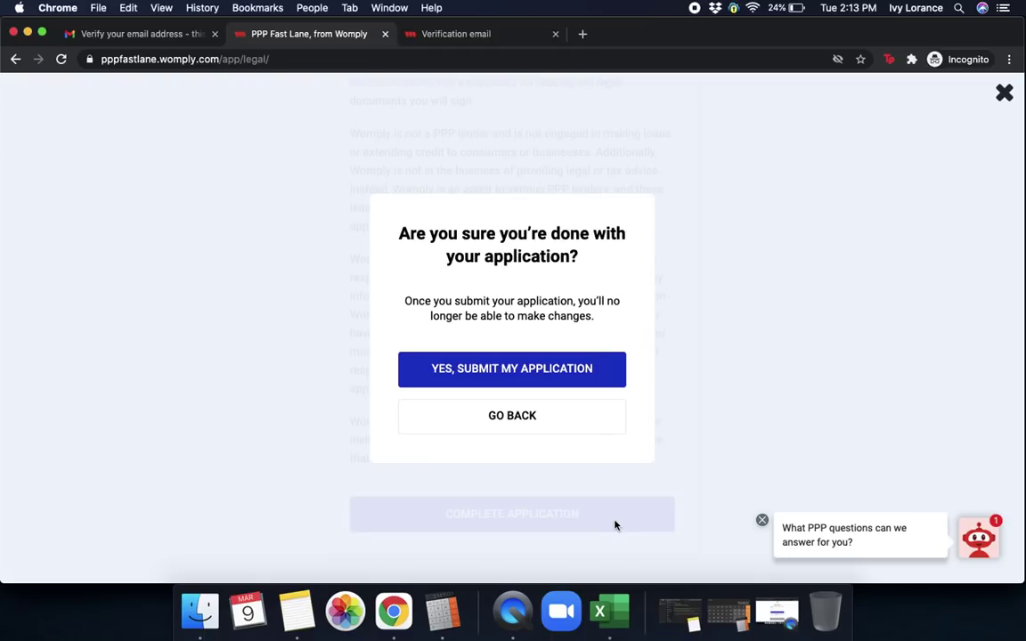
pyautogui.click(473, 378)
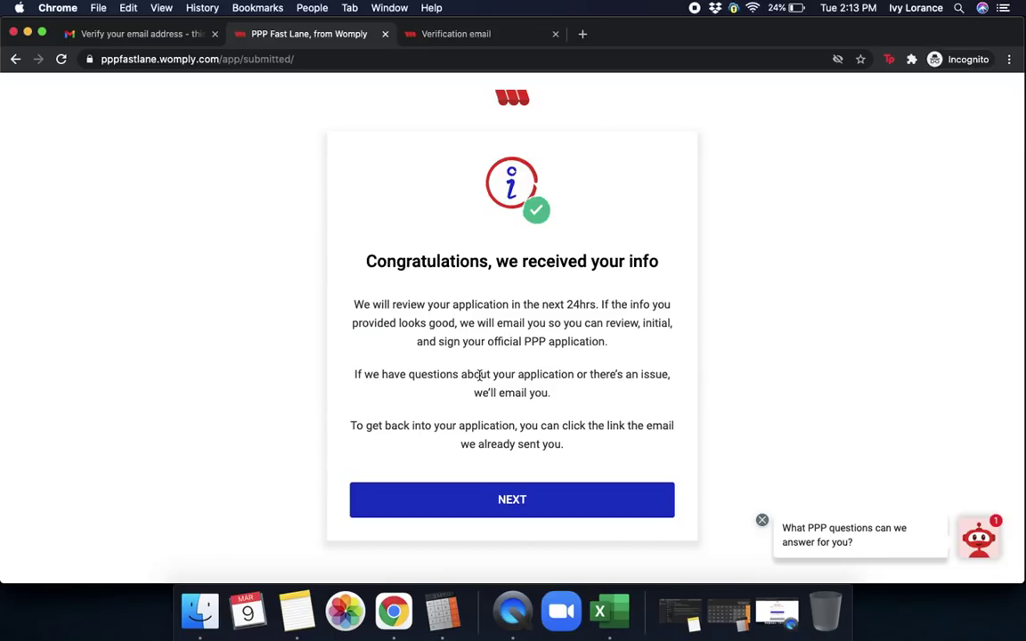
# - Continue past the 'Congratulations, we received your info' page
pyautogui.click(534, 493)
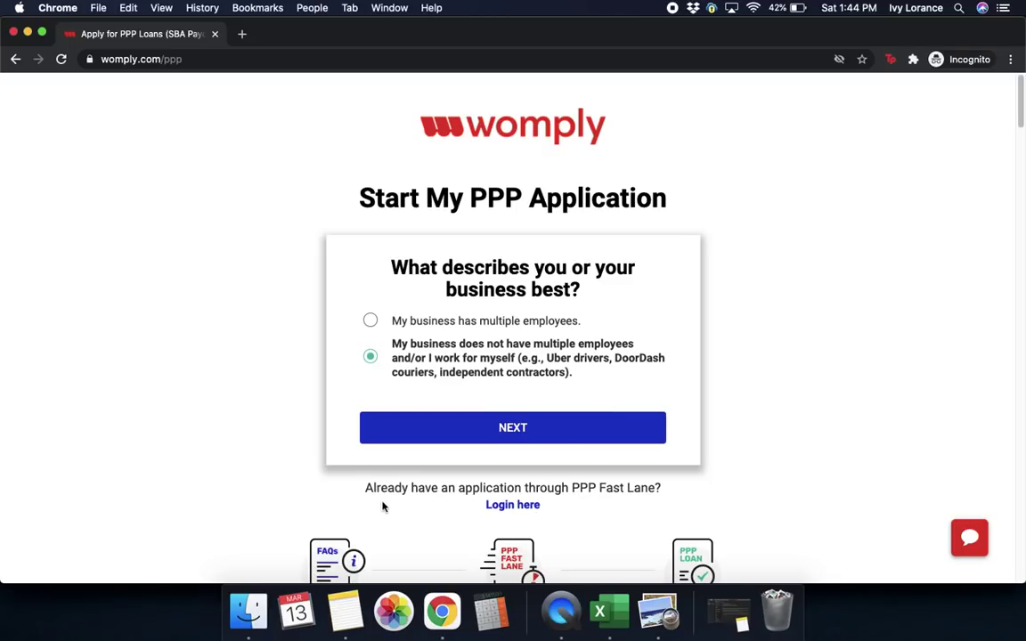
# - Log in using the saved mobile number from autofill and request a verification code
pyautogui.click(513, 506)
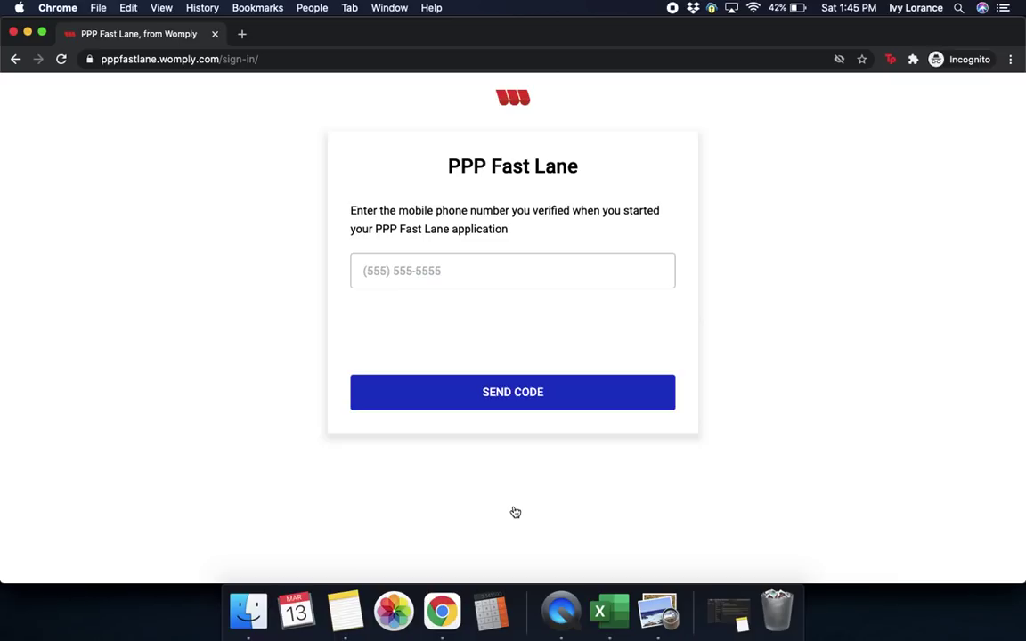
pyautogui.click(519, 261)
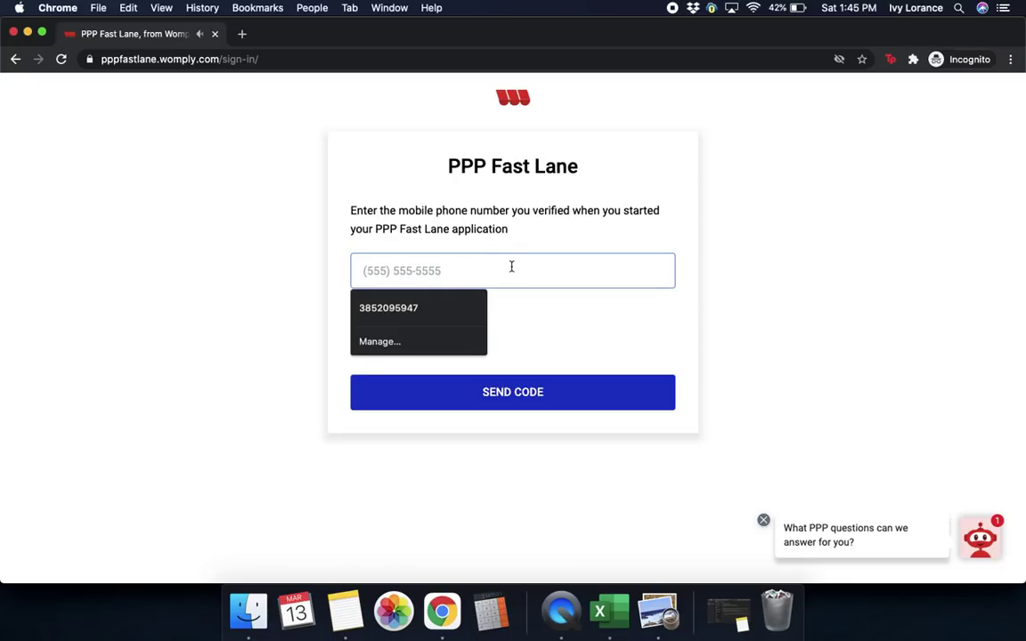
pyautogui.click(471, 309)
pyautogui.click(479, 389)
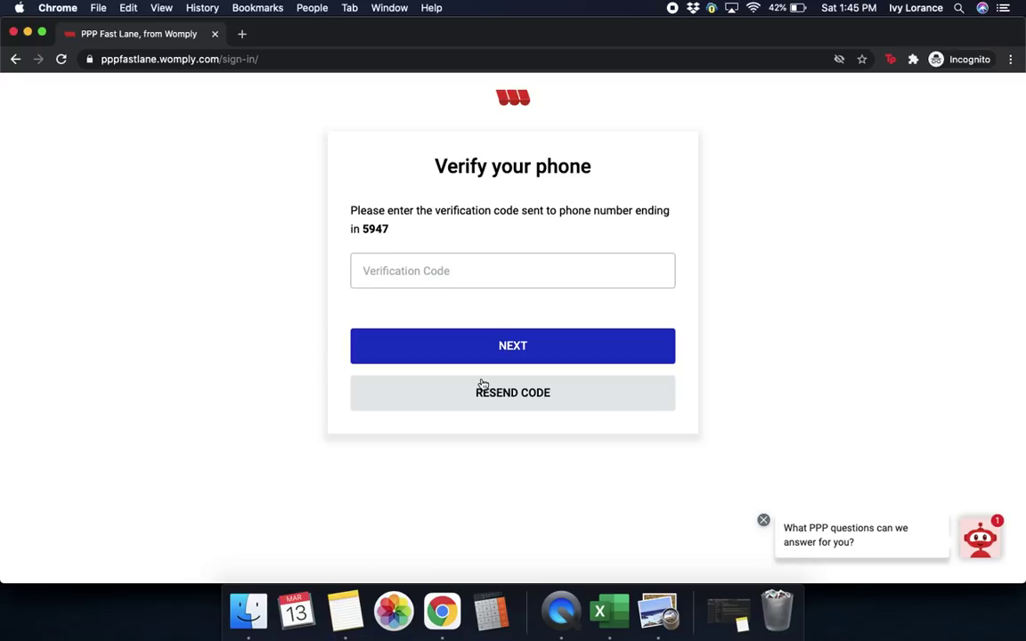
# - Enter and submit the verification code texted to the phone
pyautogui.click(455, 274)
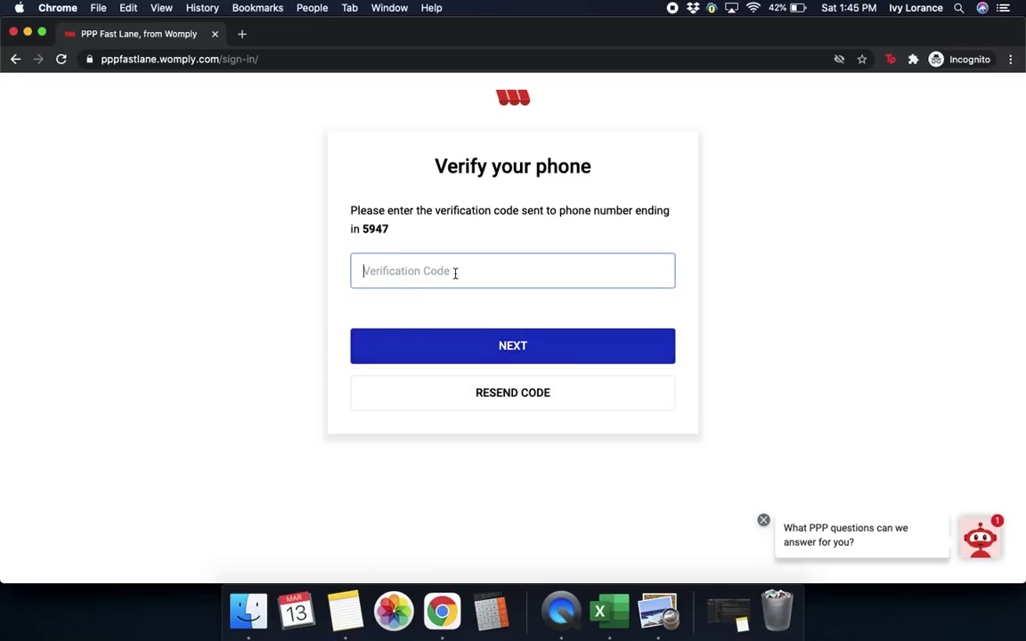
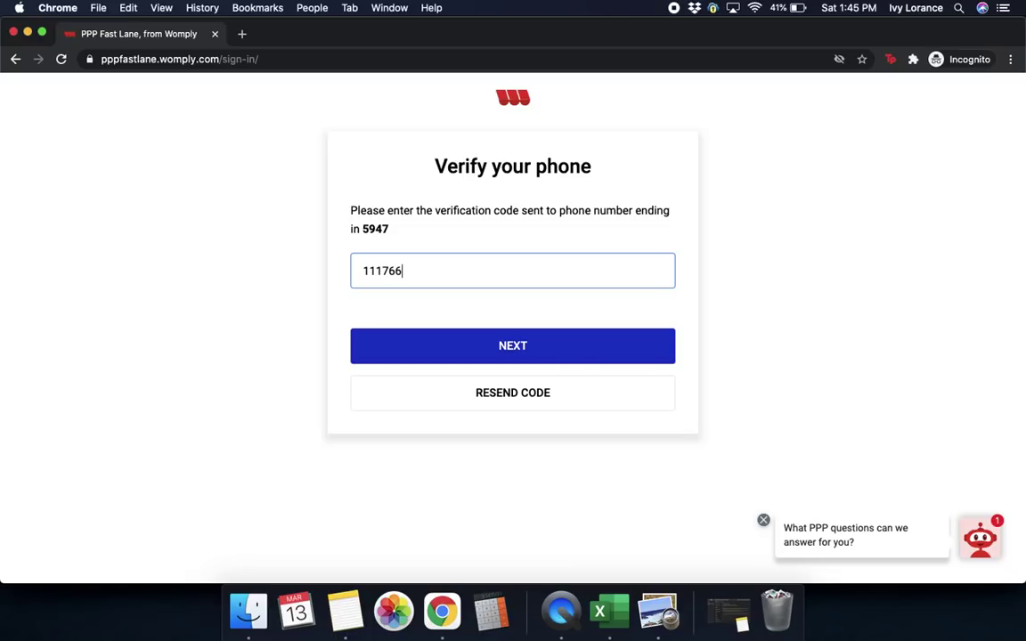
pyautogui.click(532, 349)
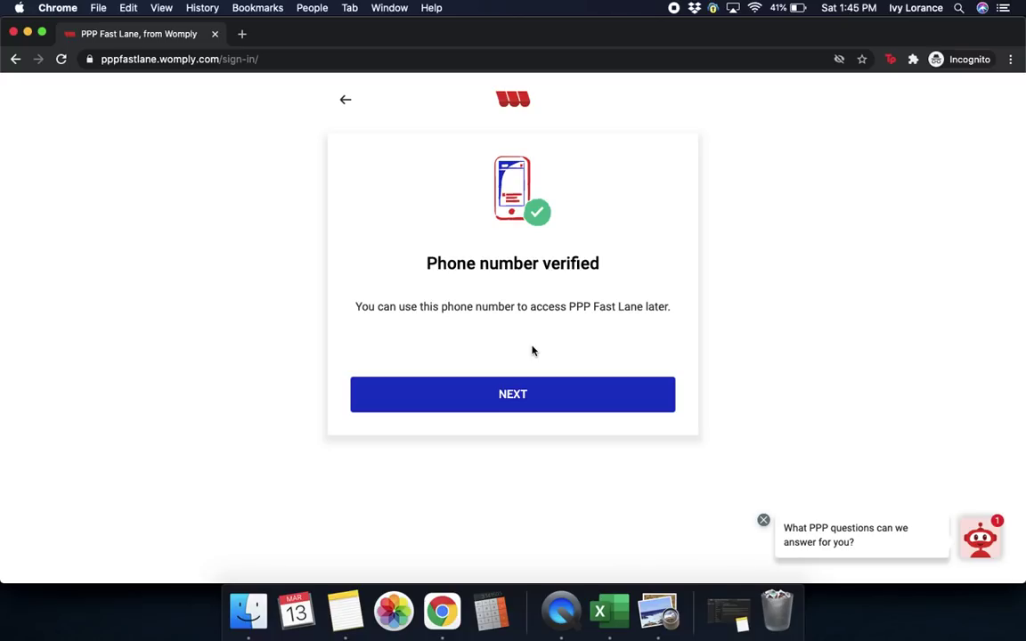
# - Continue from 'Phone number verified' to the application status page reading REQUESTED
pyautogui.click(535, 402)
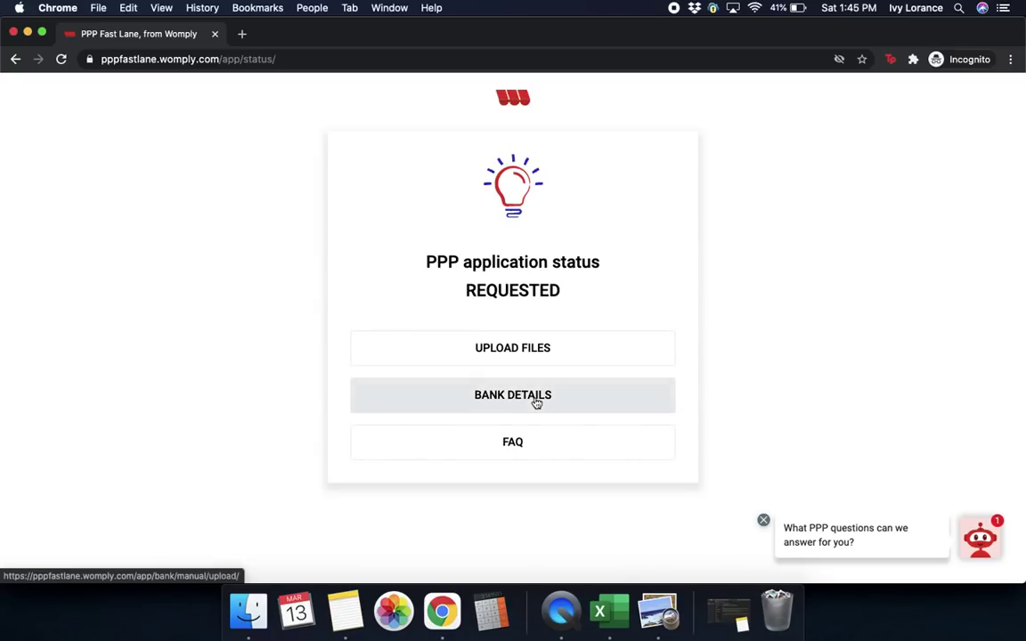